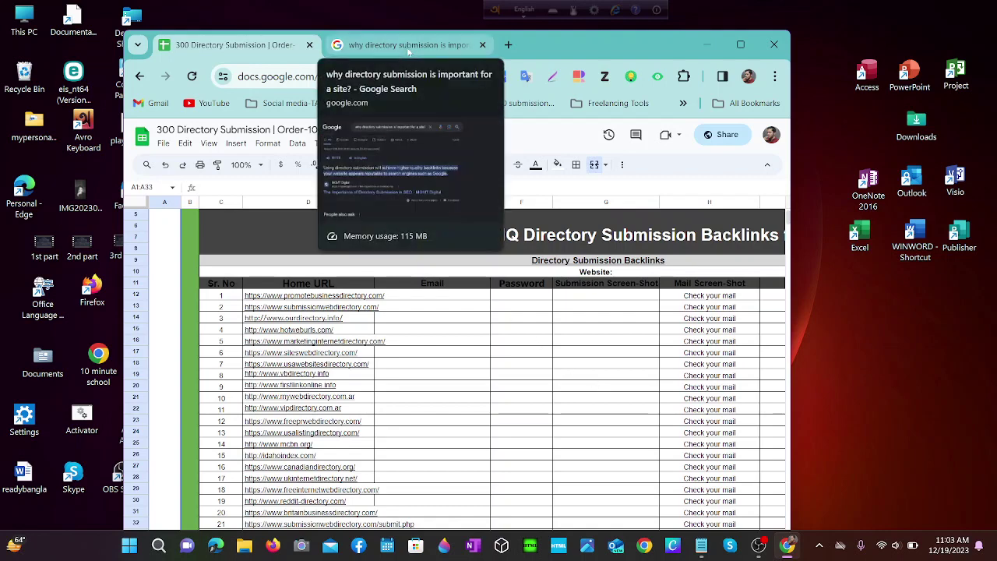
Step: Read the Google results for "why directory submission is important for a site?", including the featured snippet and the related questions
click(408, 45)
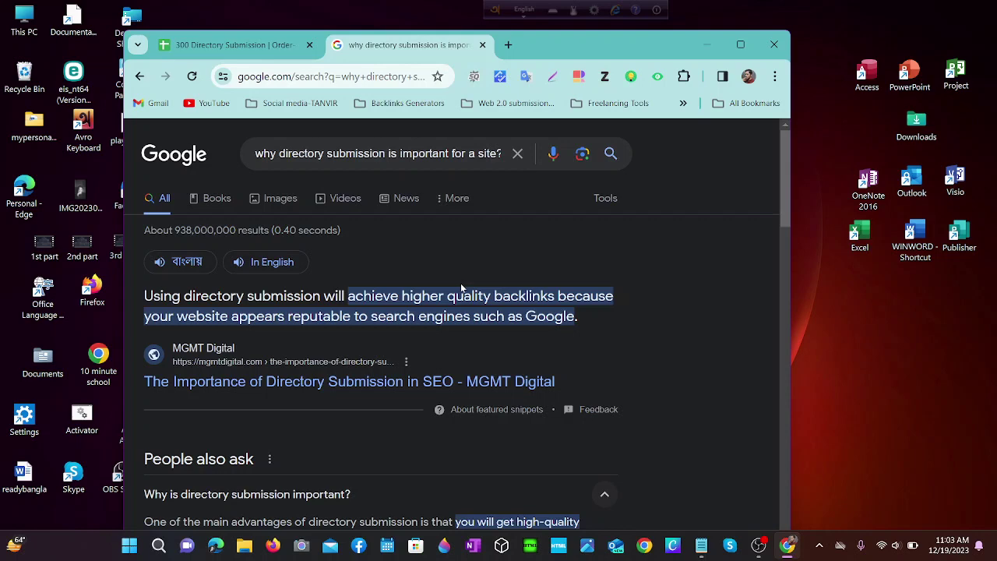
scroll(460, 283, down, 3)
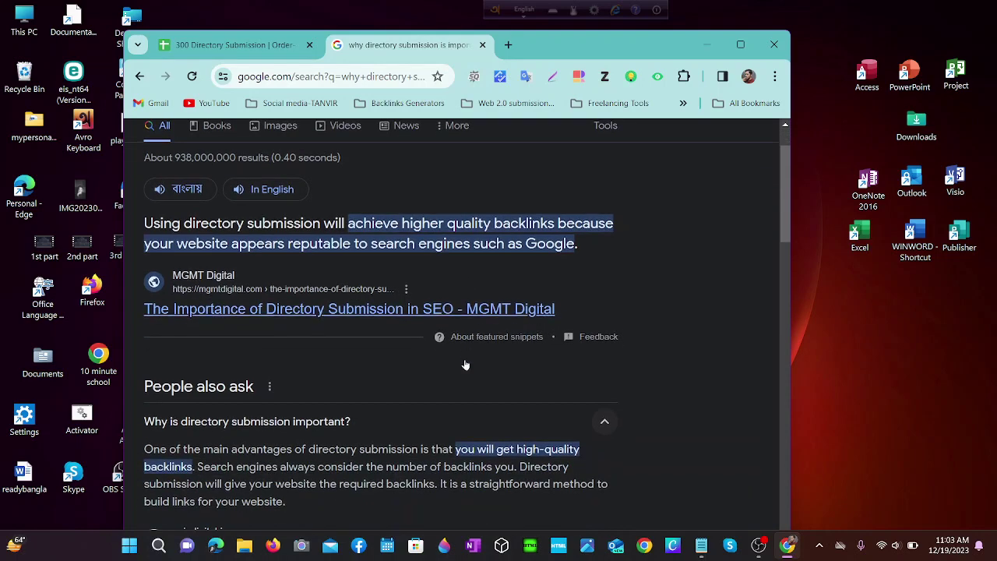
scroll(491, 335, up, 3)
scroll(260, 307, down, 2)
scroll(260, 308, up, 2)
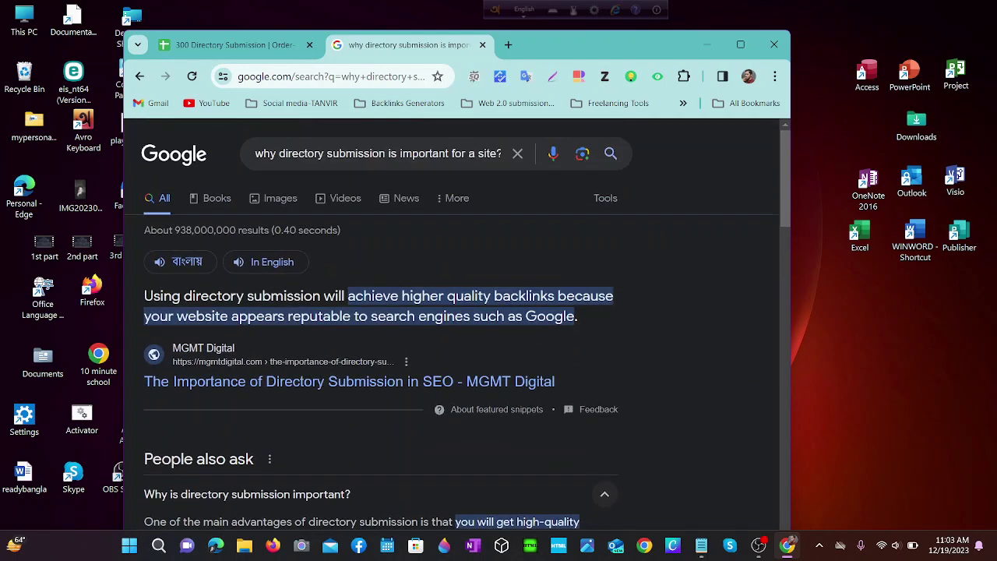
scroll(452, 323, down, 1)
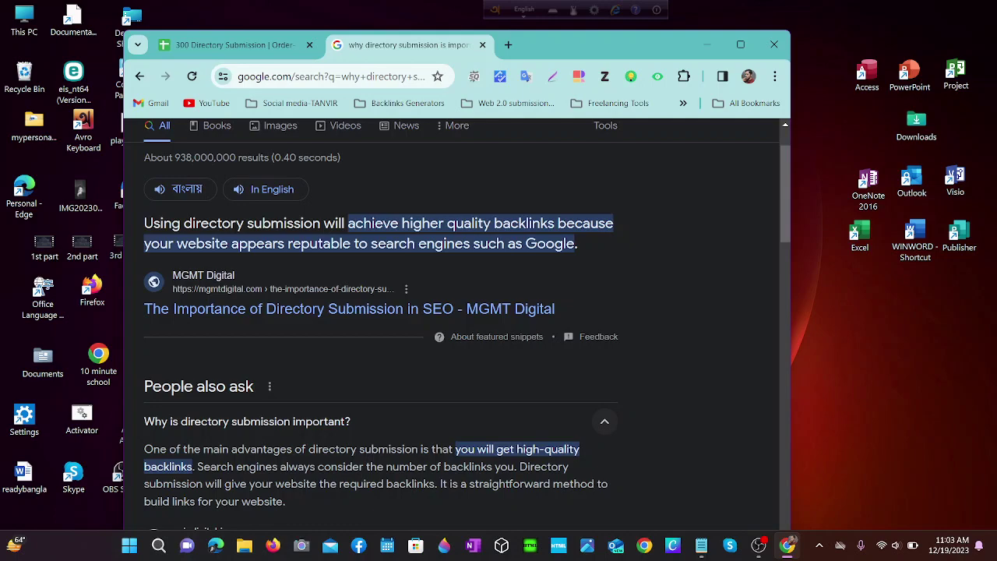
scroll(489, 274, down, 5)
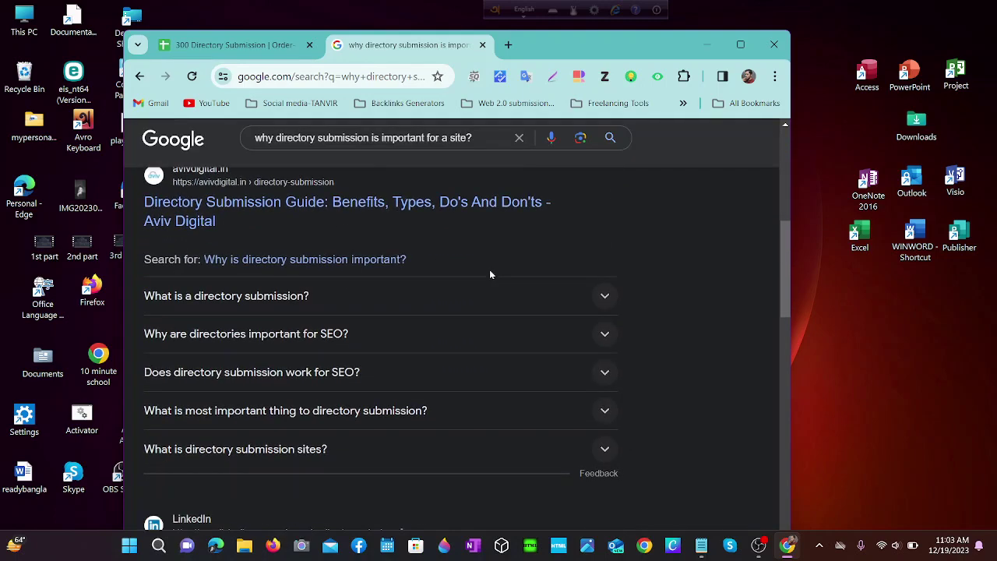
scroll(516, 245, up, 4)
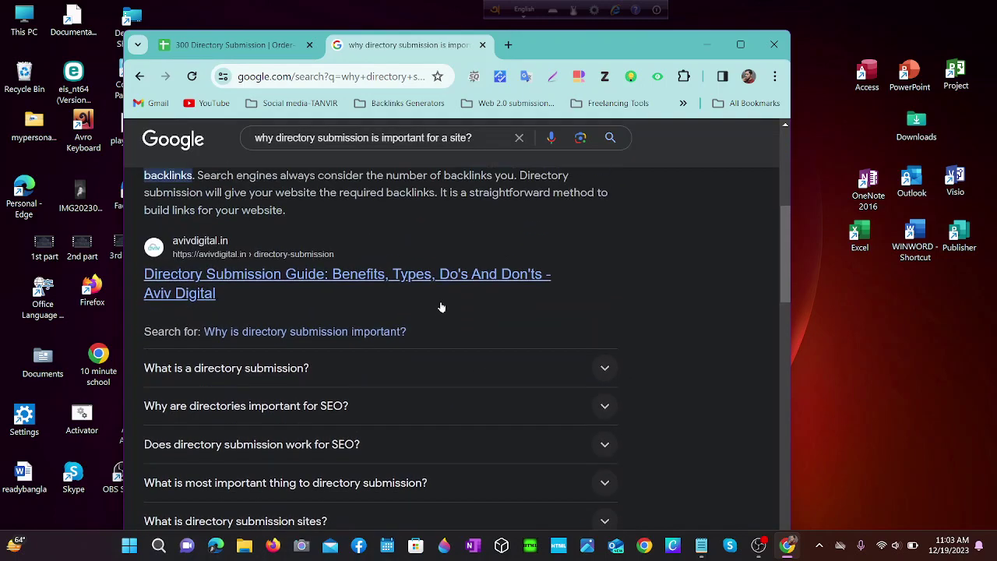
scroll(379, 319, down, 1)
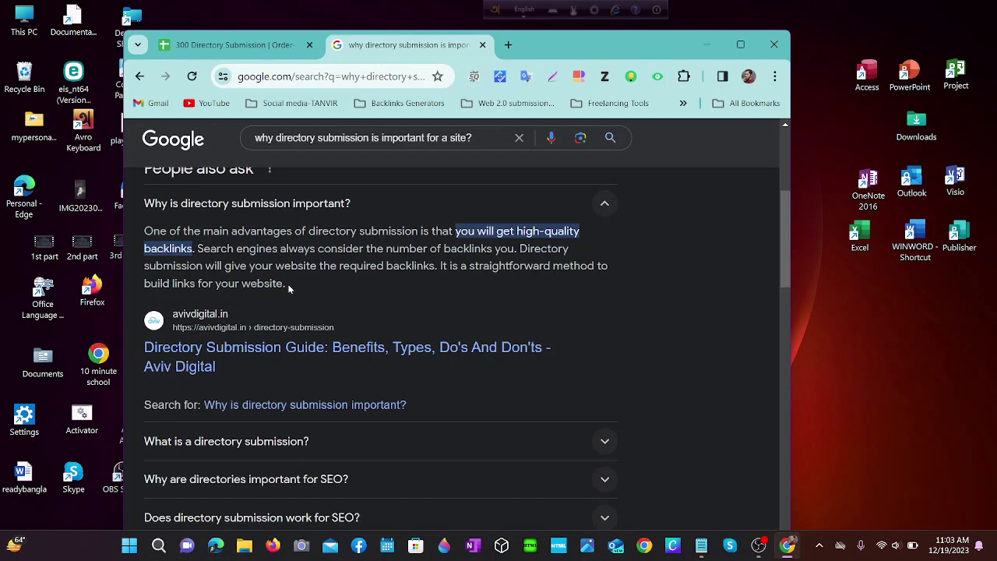
scroll(288, 288, up, 4)
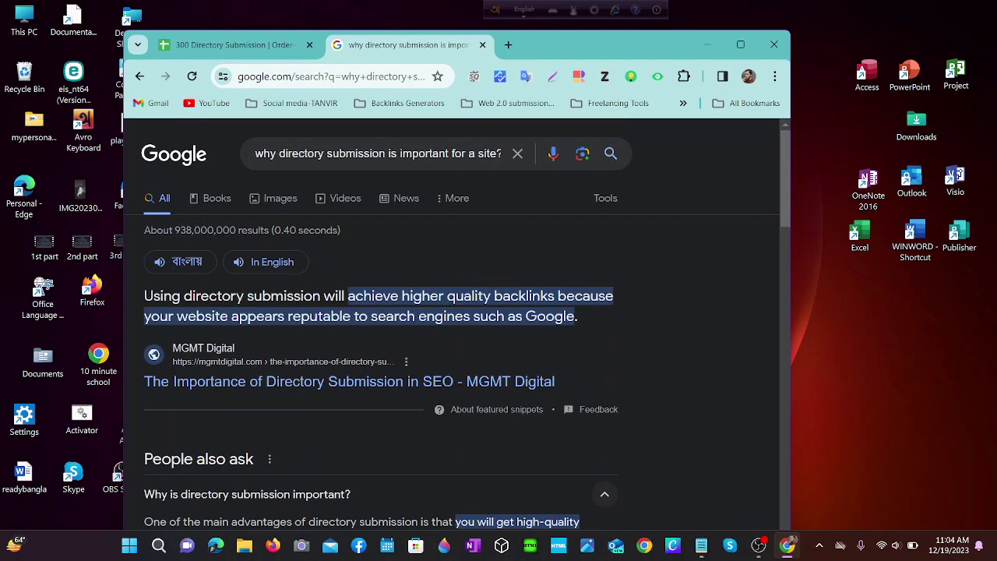
scroll(322, 292, down, 5)
scroll(322, 291, up, 2)
scroll(318, 305, up, 1)
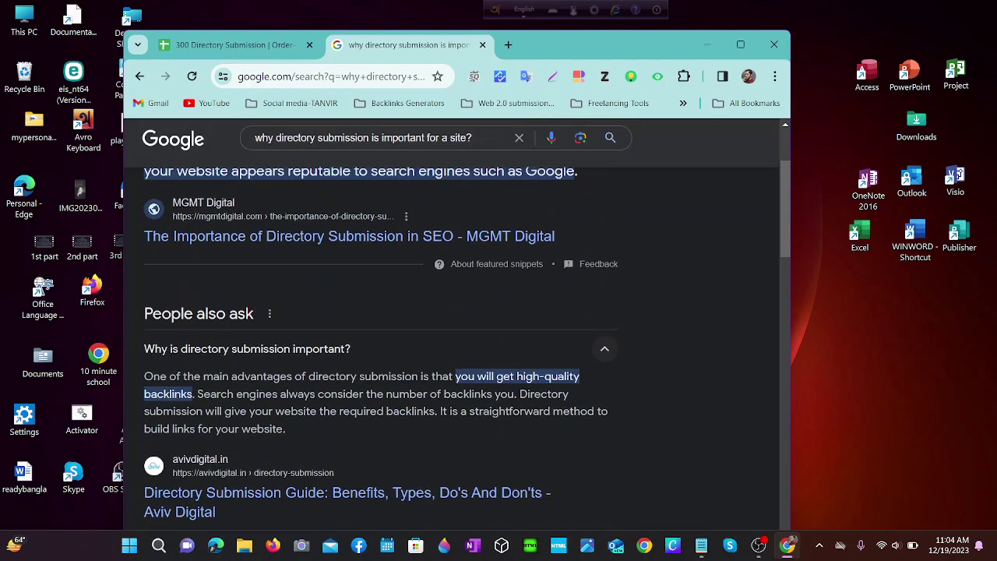
scroll(317, 307, up, 2)
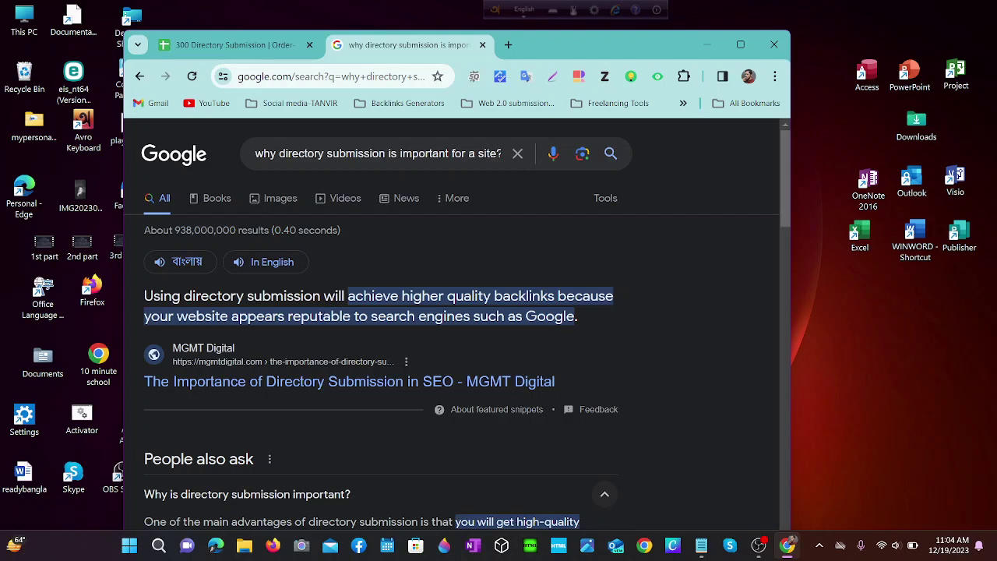
scroll(354, 281, down, 3)
scroll(354, 281, up, 3)
Step: Look through the list of directory home URLs in the 300 Directory Submission spreadsheet and return to its beginning
click(226, 44)
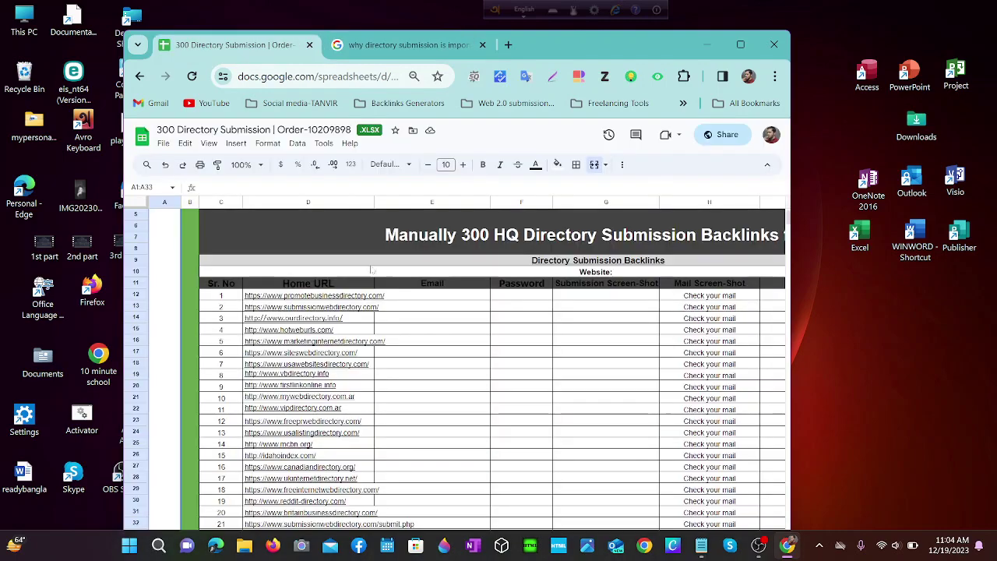
scroll(405, 341, down, 20)
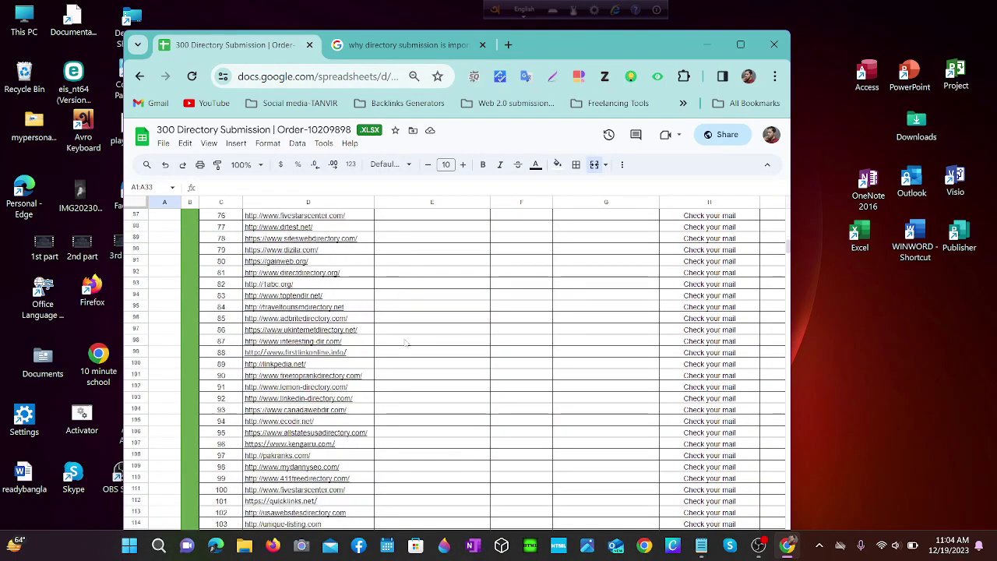
scroll(405, 343, down, 20)
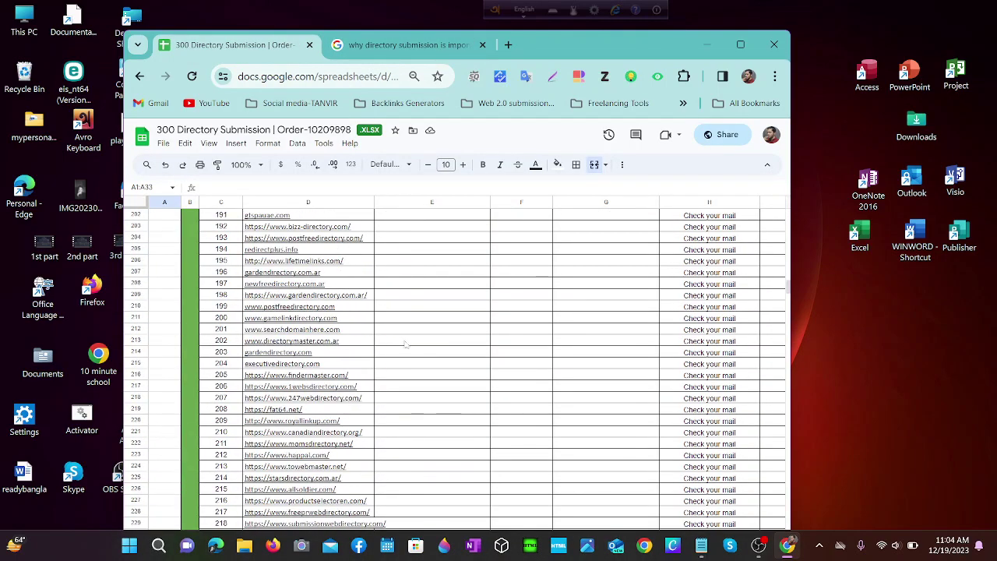
scroll(404, 344, up, 20)
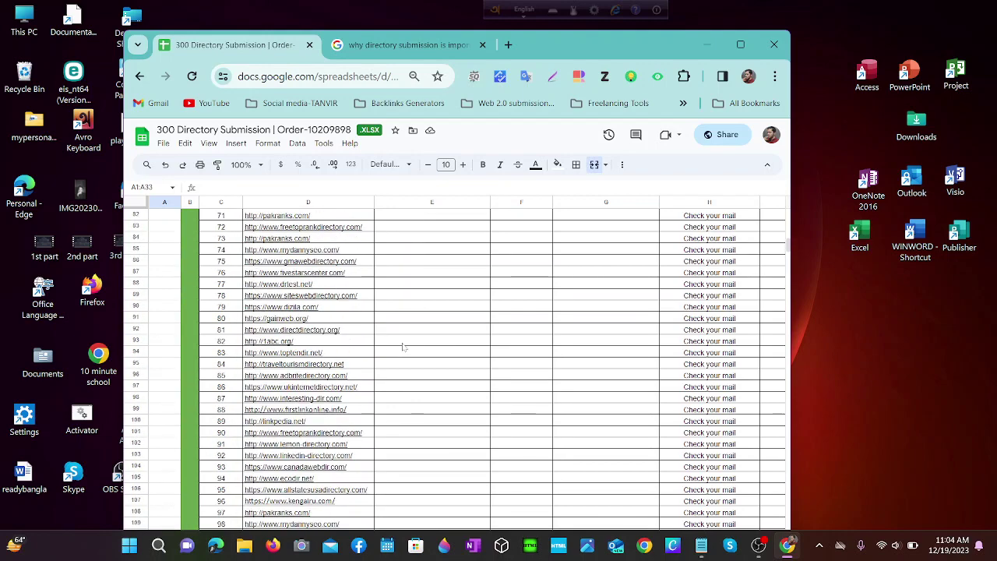
scroll(404, 347, up, 20)
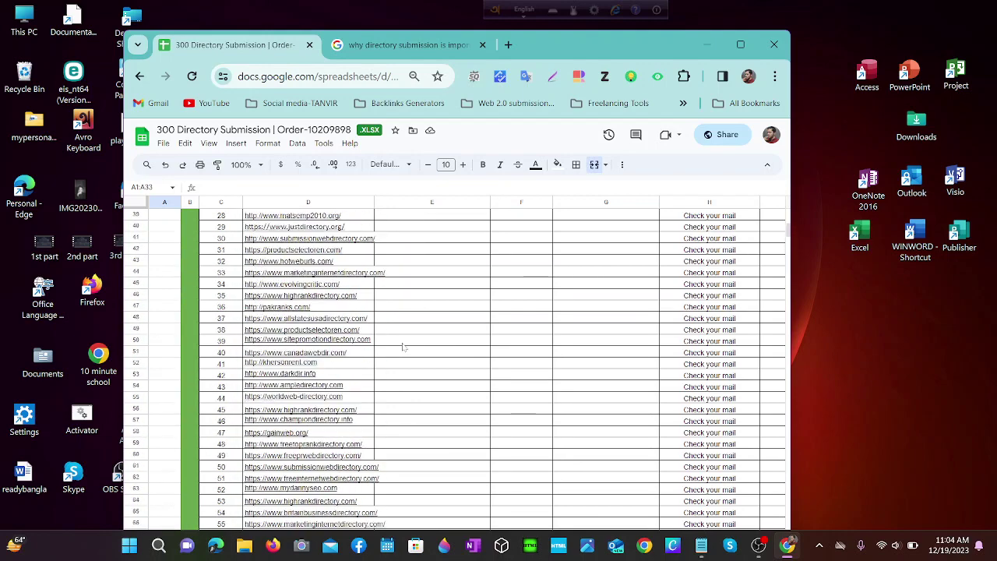
scroll(404, 347, up, 4)
scroll(404, 347, down, 3)
scroll(404, 347, up, 3)
mouse_move(367, 339)
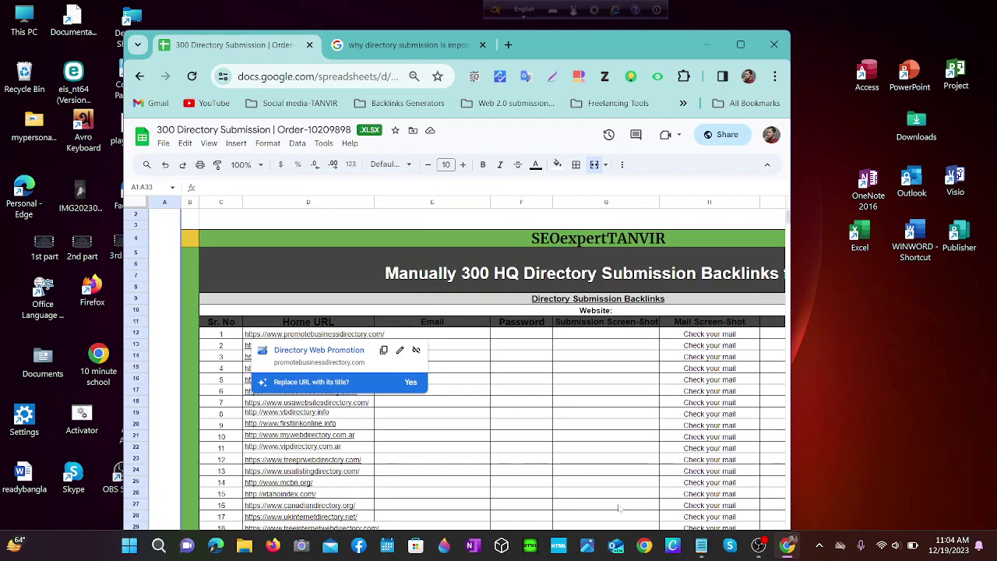
Step: Switch to Notepad, review the prepared directory submission info from URL to owner email, and put the notes away
click(703, 547)
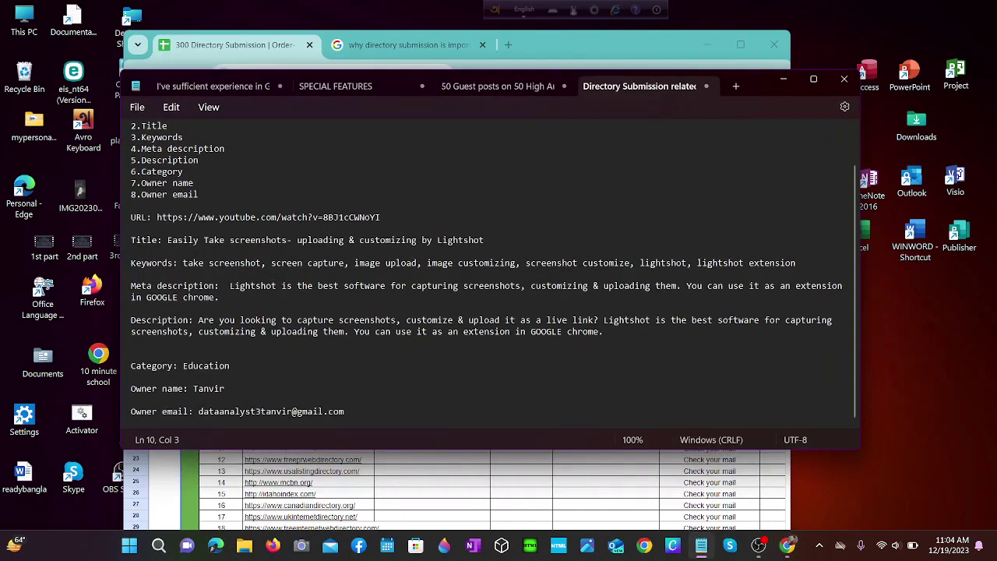
scroll(493, 271, up, 2)
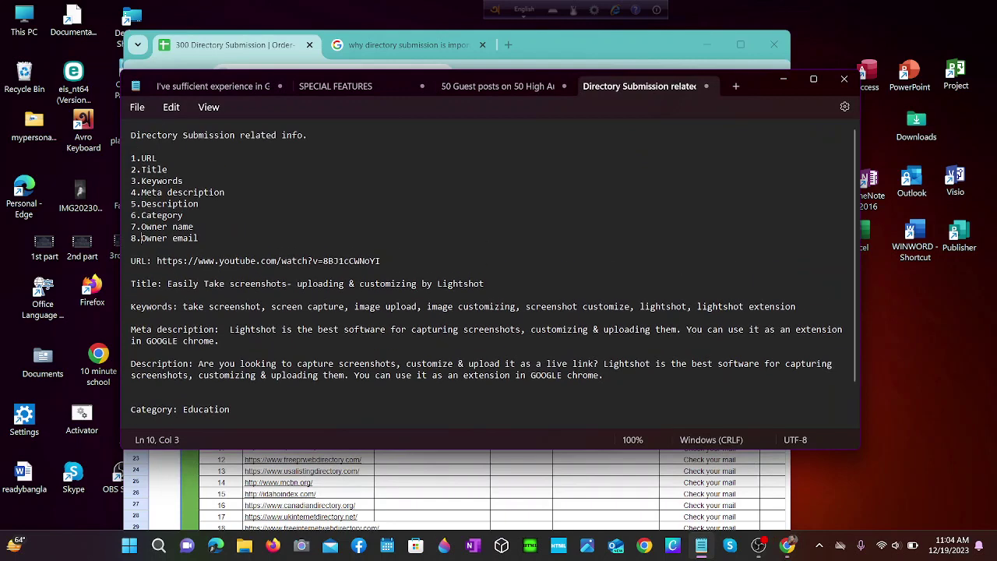
scroll(493, 275, down, 2)
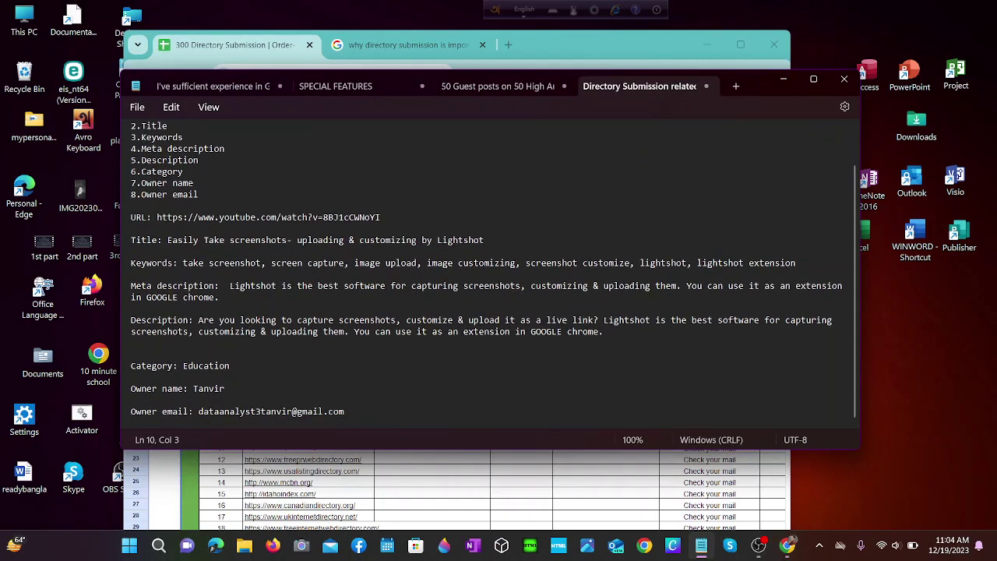
scroll(493, 270, up, 2)
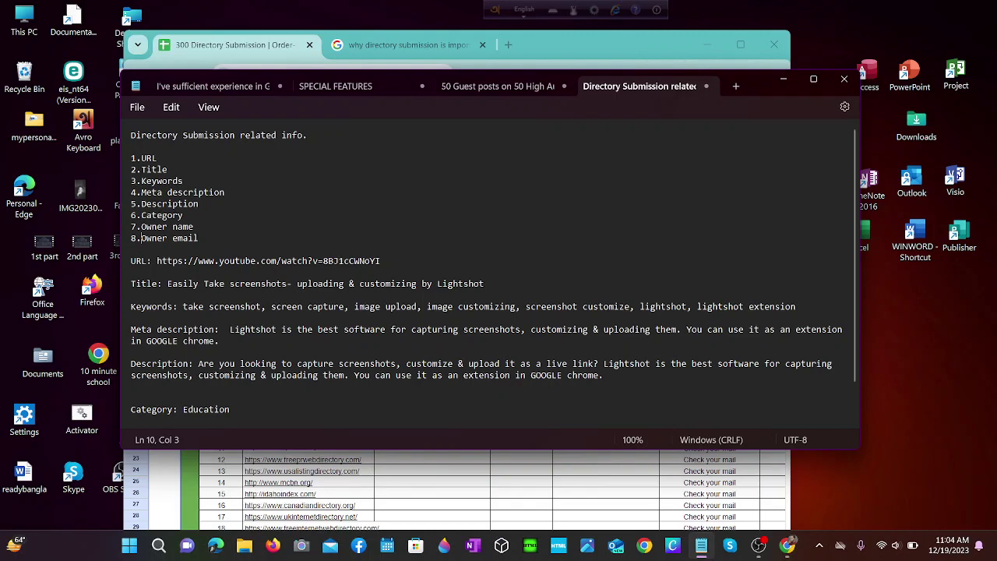
scroll(493, 273, down, 1)
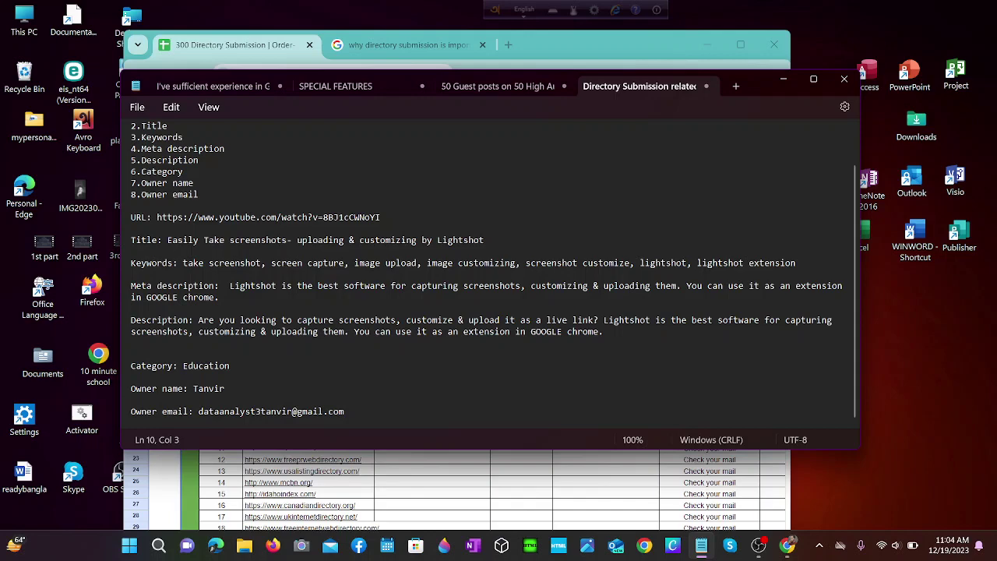
click(328, 411)
click(785, 81)
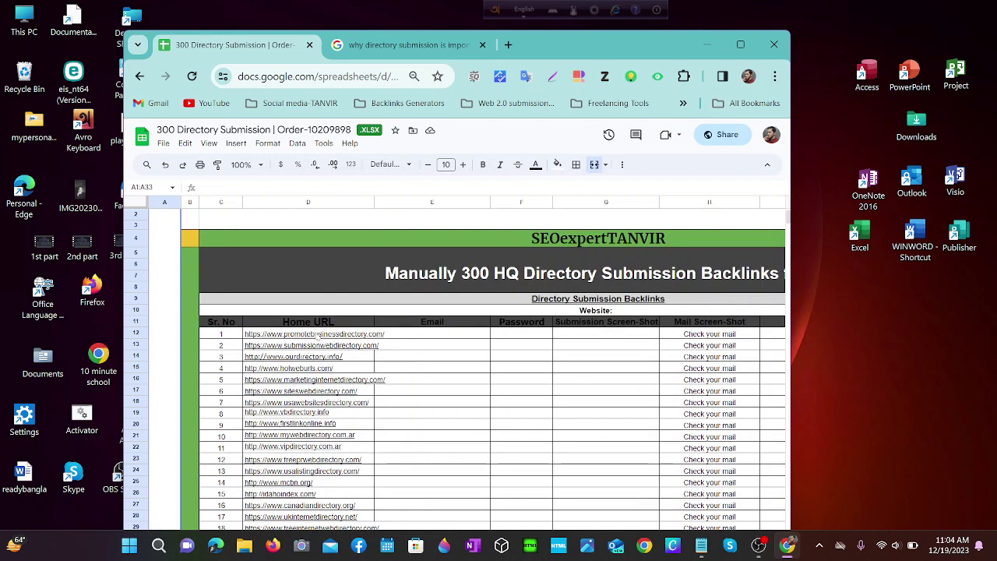
Step: Open the spreadsheet's first directory link, promotebusinessdirectory.com, in a new tab and view it in a maximized browser window
mouse_move(317, 336)
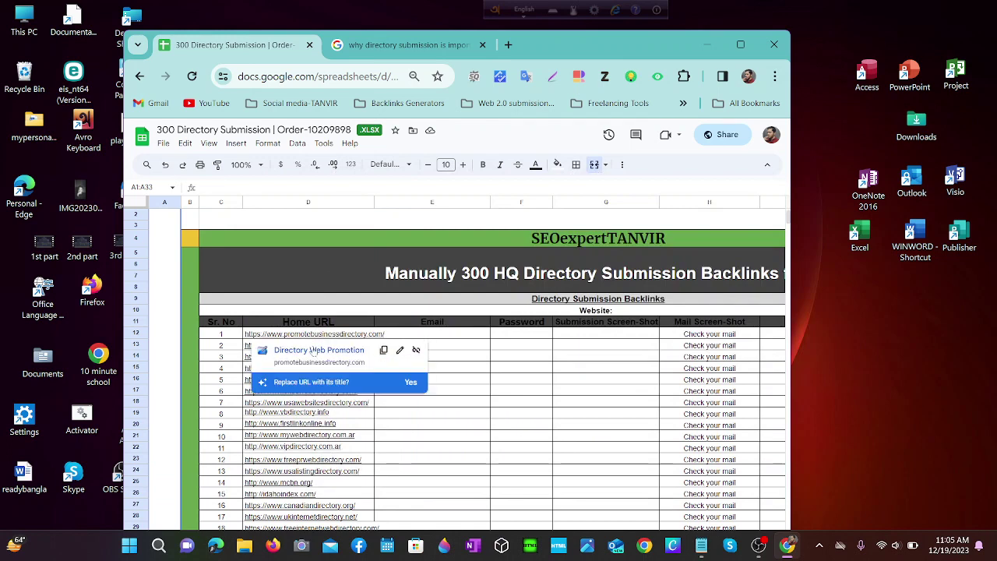
right_click(313, 348)
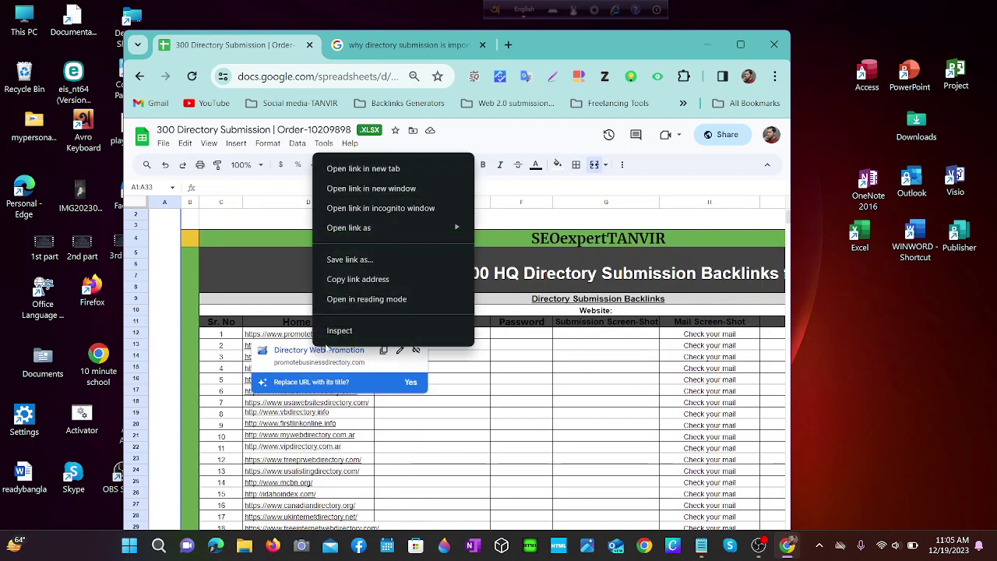
click(381, 170)
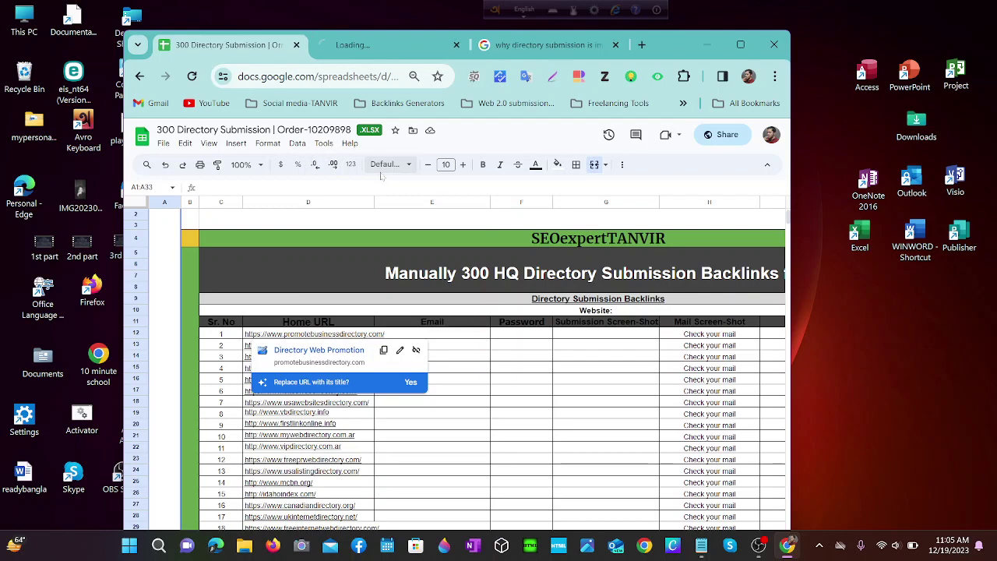
click(362, 45)
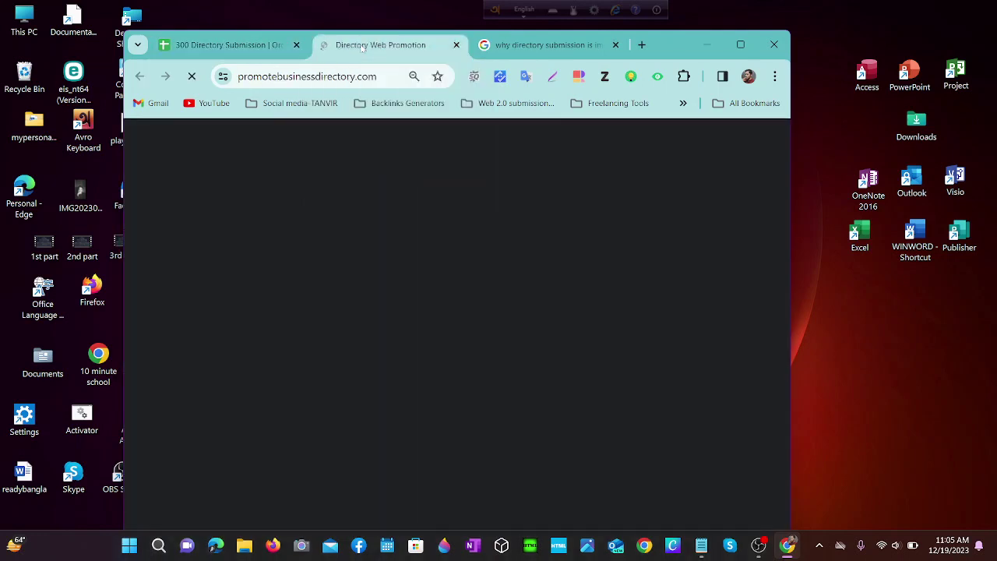
click(740, 45)
Step: Look over the PromoteBusiness Directory home page and go to its Submit Link page
scroll(352, 289, down, 4)
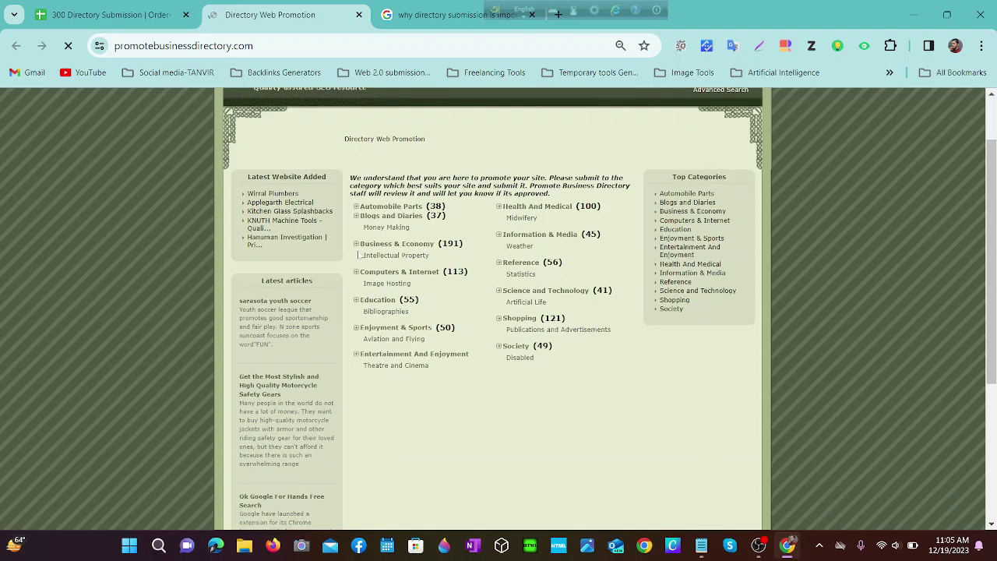
scroll(351, 289, up, 4)
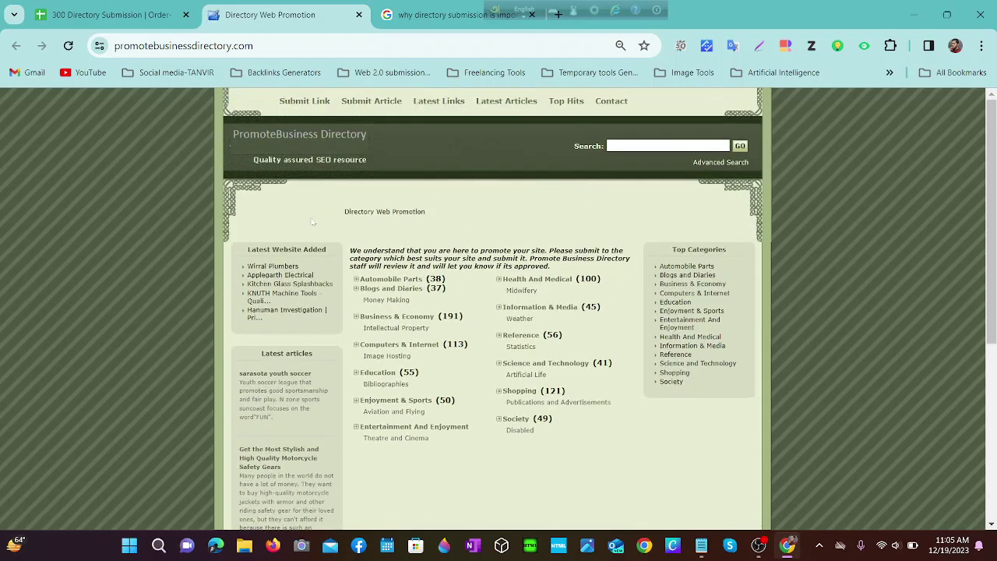
scroll(311, 222, down, 4)
scroll(288, 223, up, 4)
scroll(576, 190, down, 1)
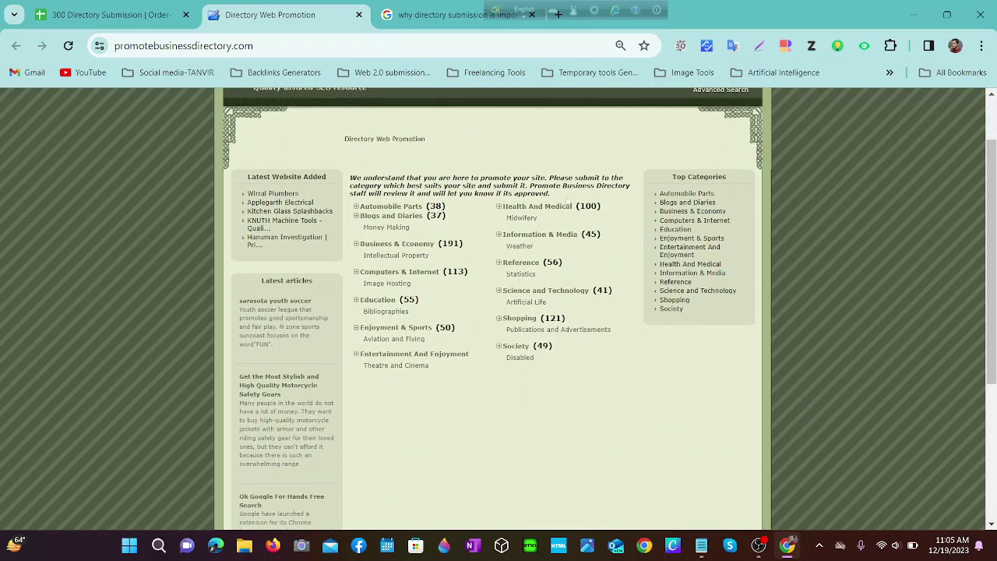
scroll(451, 285, up, 1)
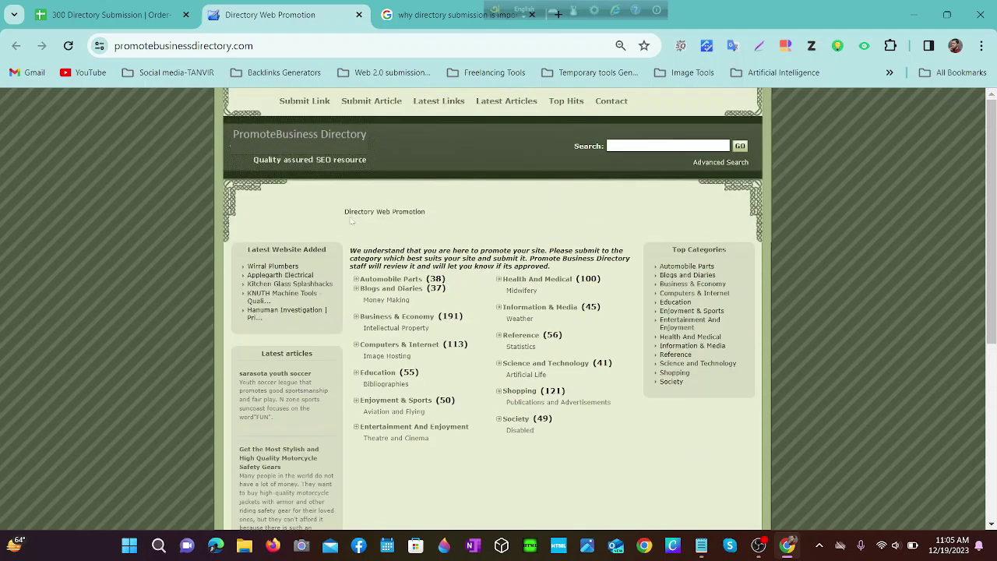
click(305, 103)
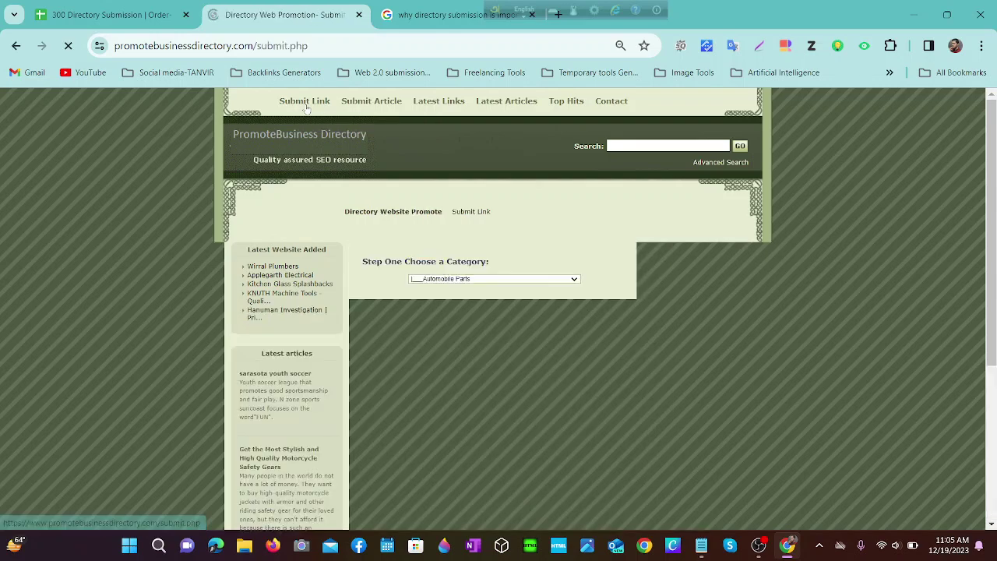
Step: Browse the directory's category choices for the submission and check which category is noted in the Notepad submission info
scroll(404, 229, down, 2)
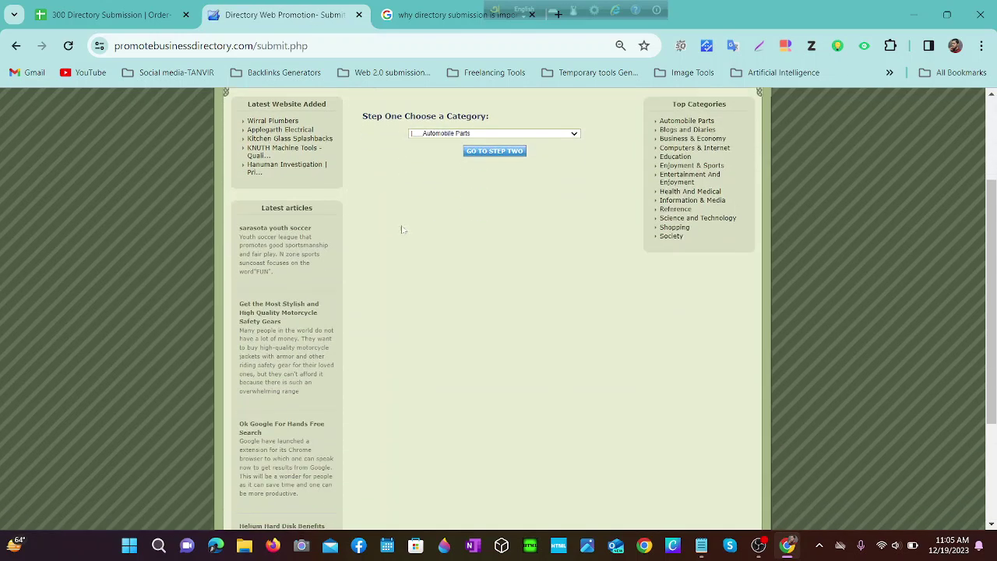
scroll(404, 229, up, 1)
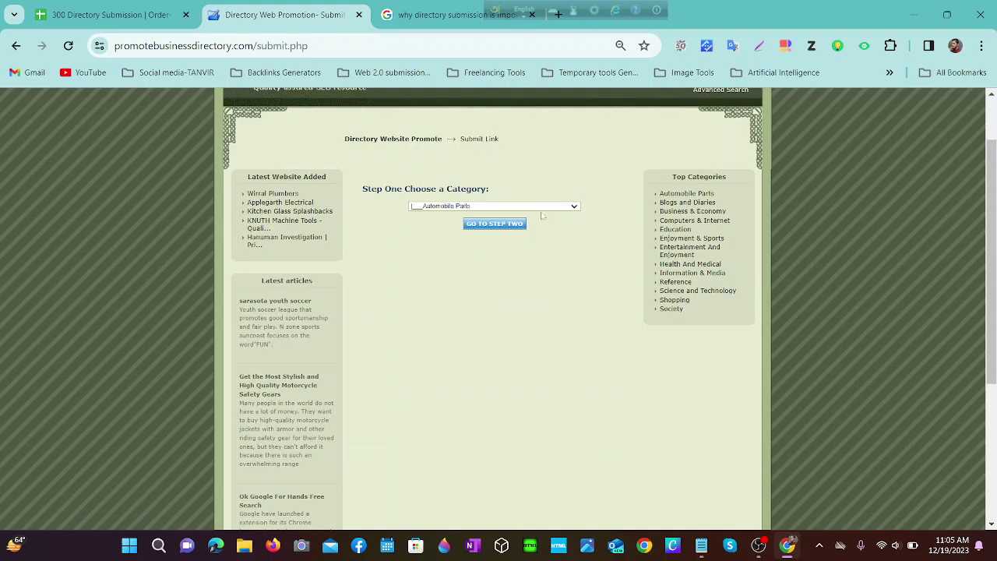
click(553, 208)
scroll(461, 294, down, 3)
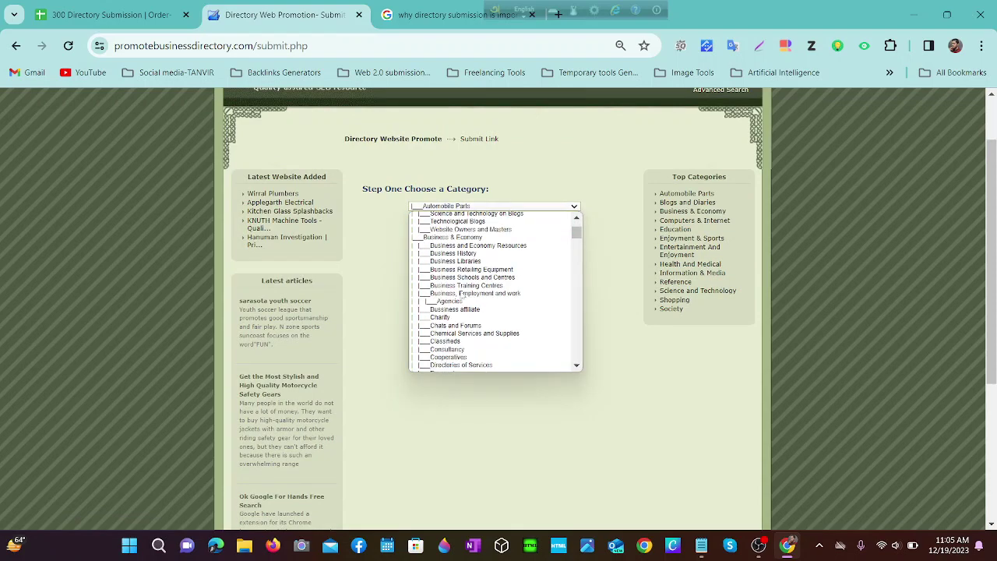
scroll(461, 294, up, 2)
click(705, 548)
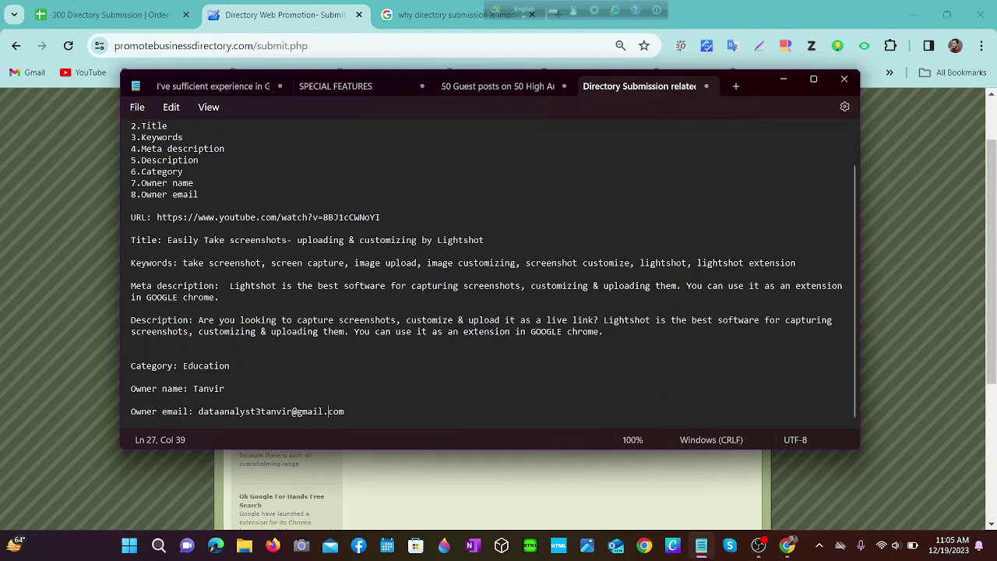
drag(183, 365, 235, 375)
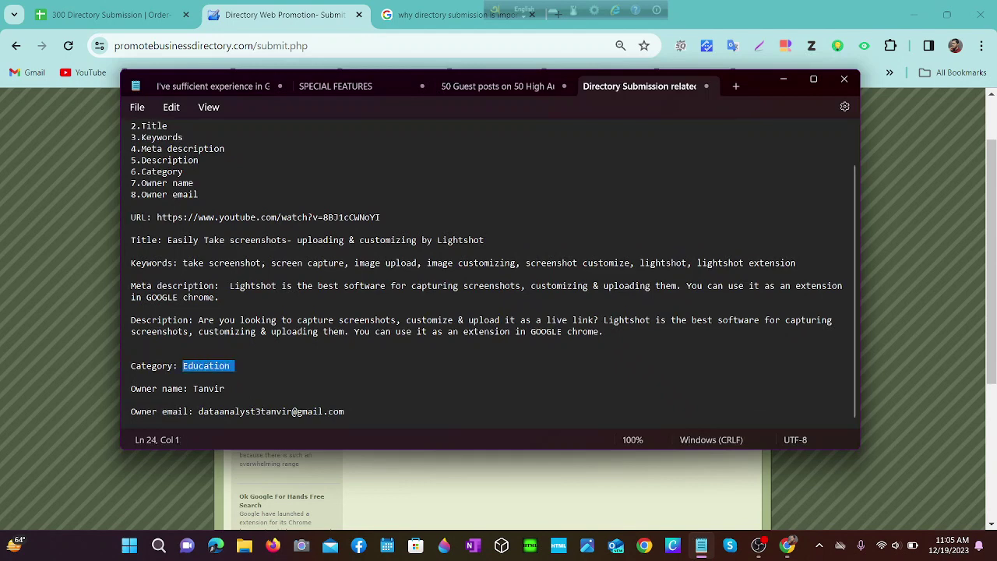
click(130, 354)
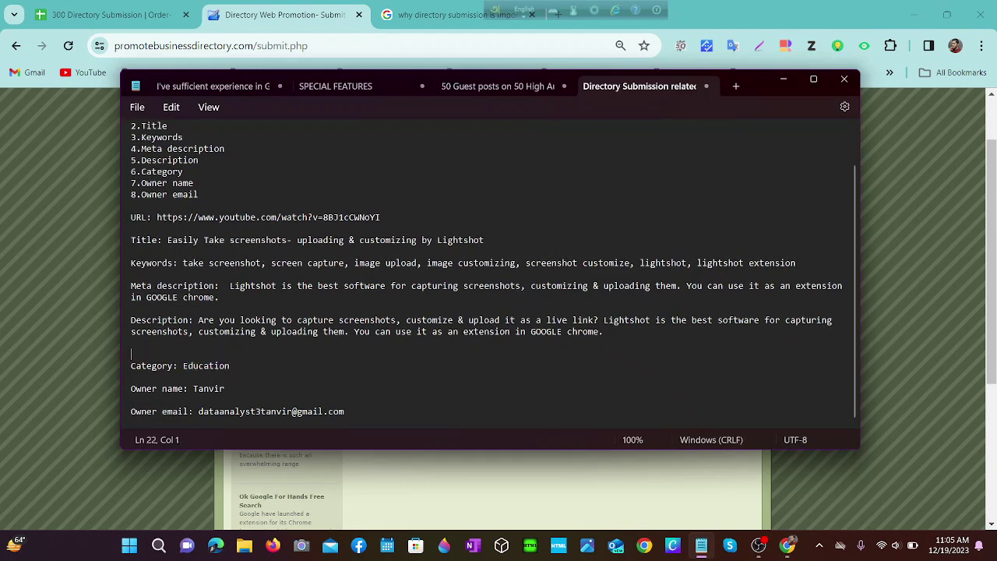
click(783, 78)
Step: Choose the Education category listed under Blogs and Diaries and continue to step two of the link submission
click(457, 207)
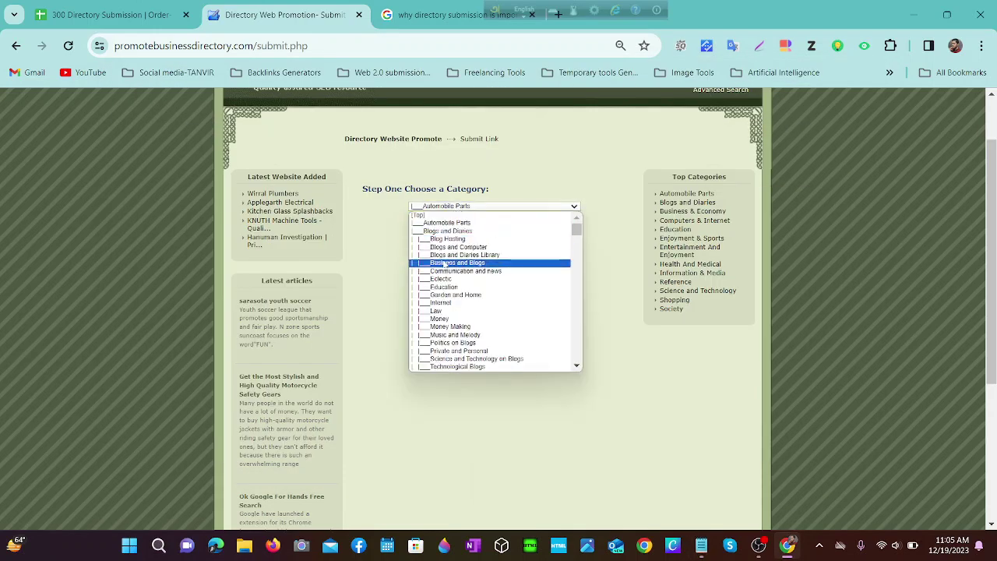
click(442, 289)
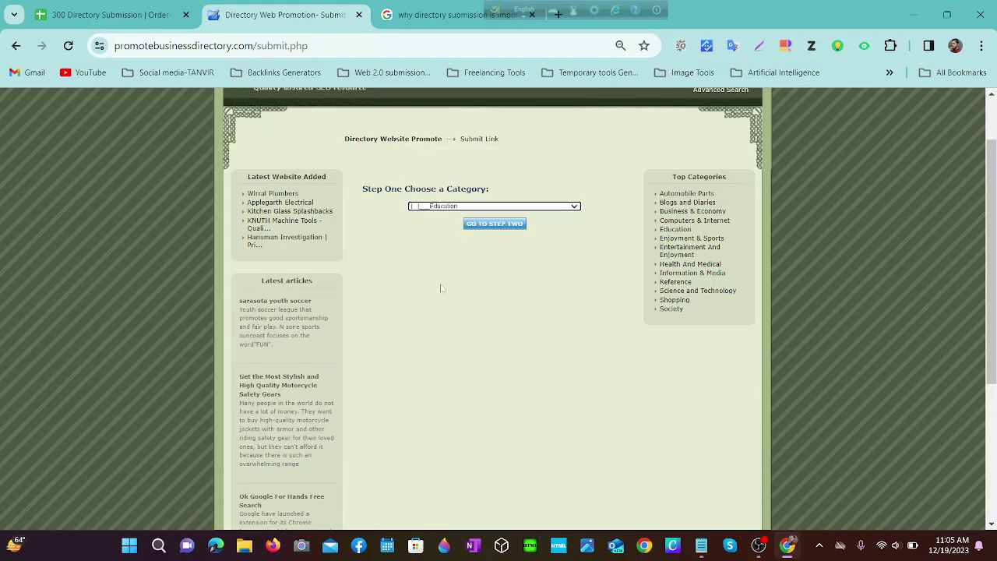
click(490, 224)
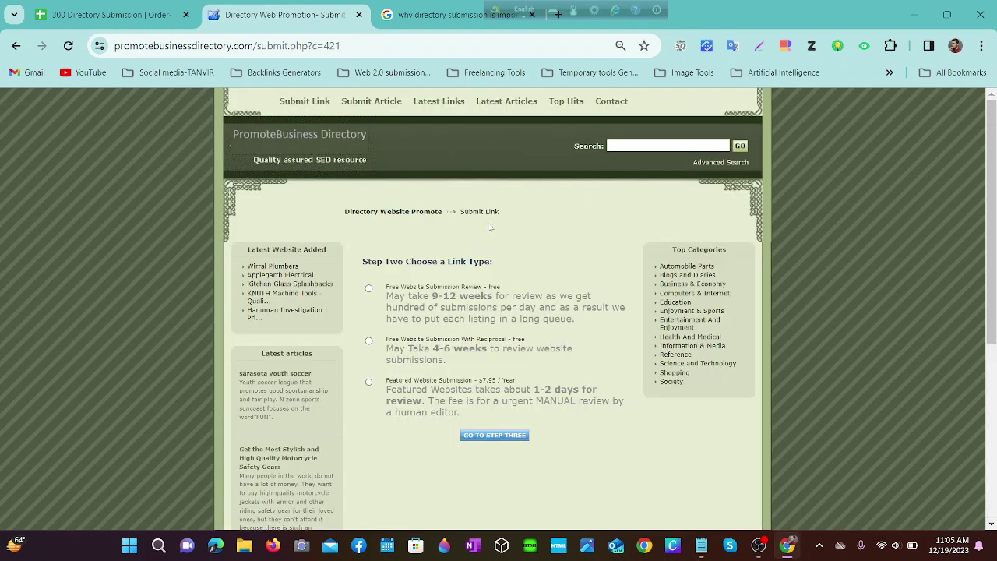
Step: Review the link types, choose the free "Free Website Submission Review" option and continue to step three
scroll(467, 233, down, 2)
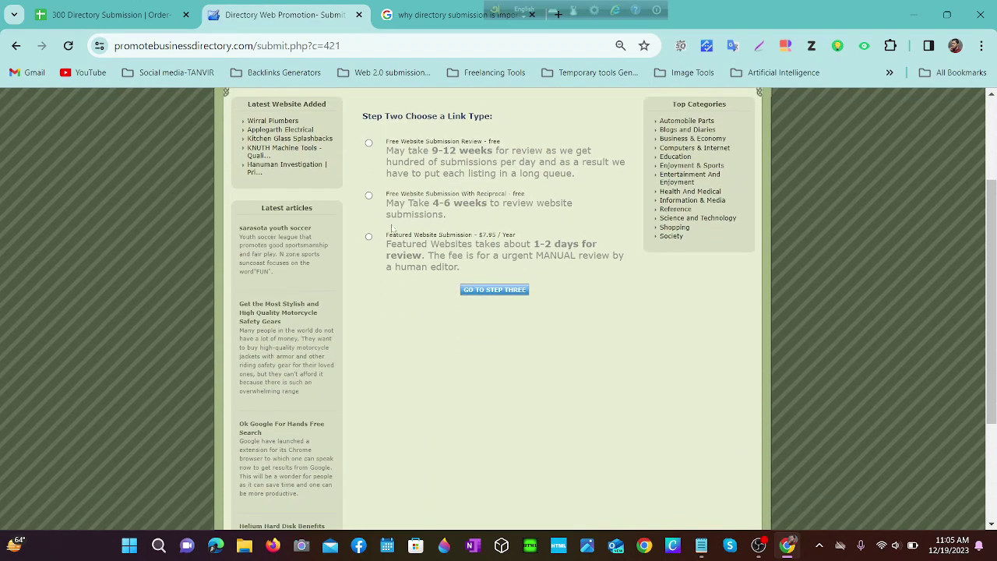
scroll(391, 228, up, 2)
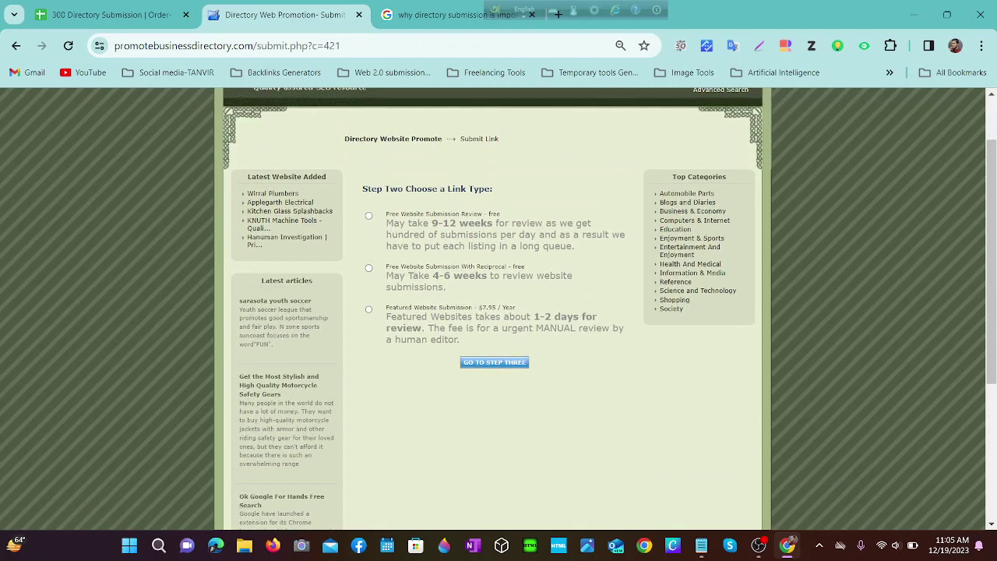
scroll(490, 312, down, 1)
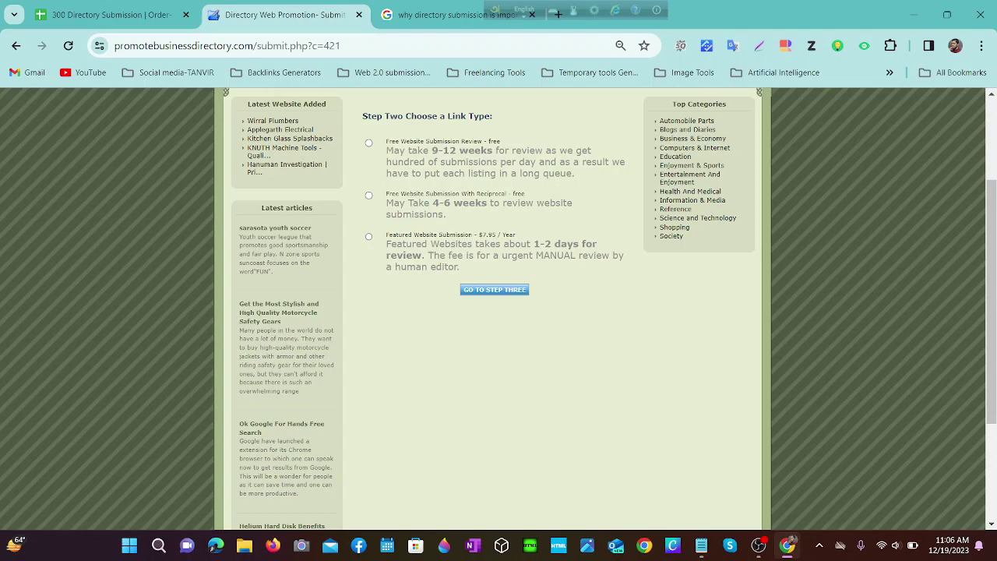
scroll(491, 312, up, 1)
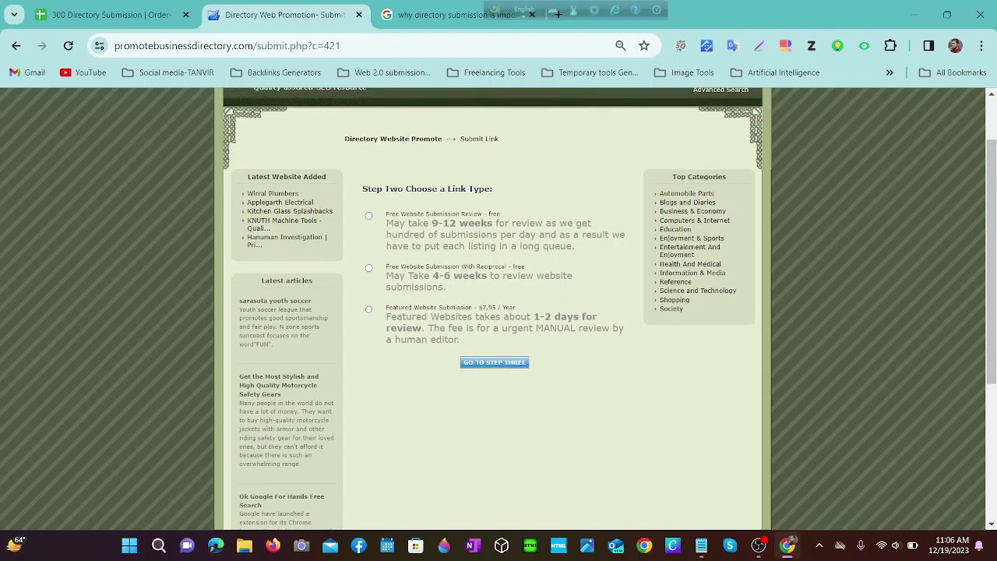
click(369, 217)
click(475, 365)
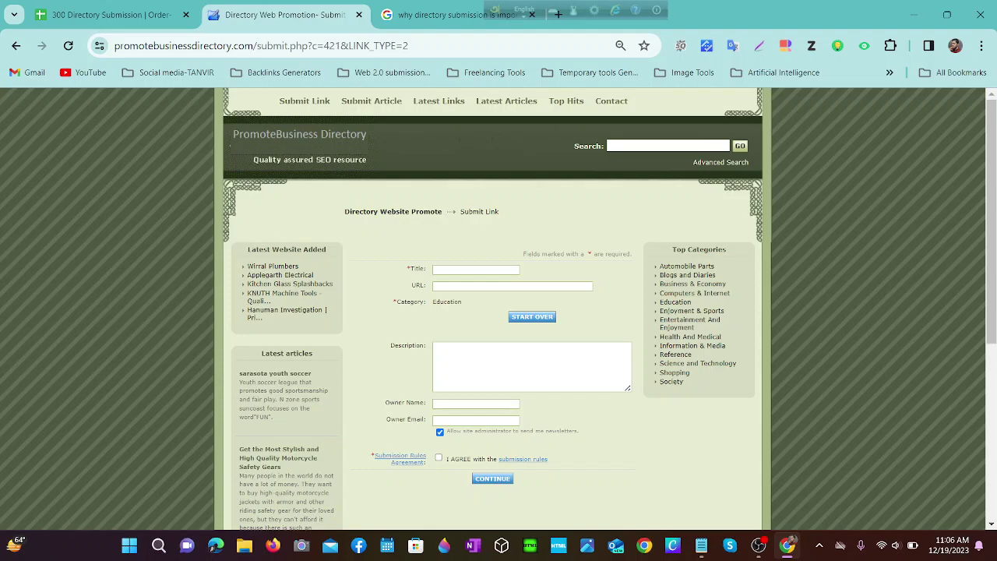
Step: Look over the submission form and copy the title "Easily Take screenshots- uploading & customizing by Lightshot" from Notepad into its Title field
scroll(438, 351, down, 2)
scroll(358, 300, up, 2)
scroll(358, 300, down, 2)
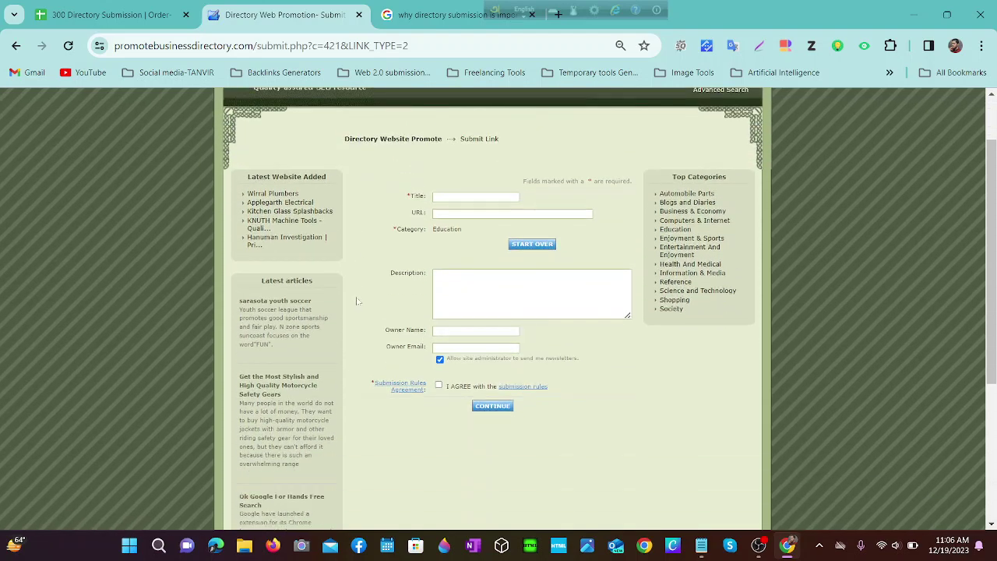
scroll(408, 269, up, 1)
click(448, 197)
click(701, 545)
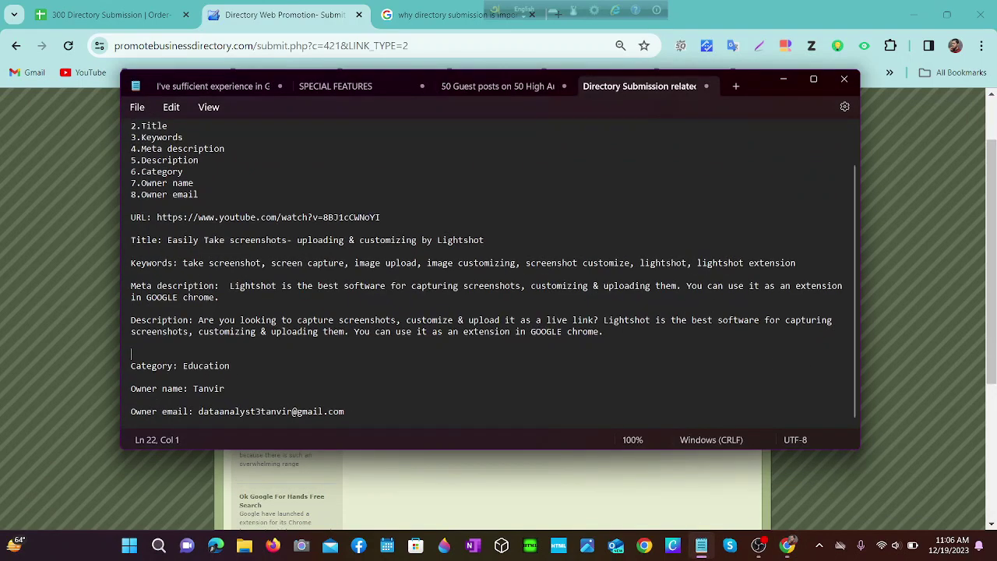
drag(167, 240, 486, 240)
right_click(485, 240)
click(518, 310)
click(701, 545)
click(502, 197)
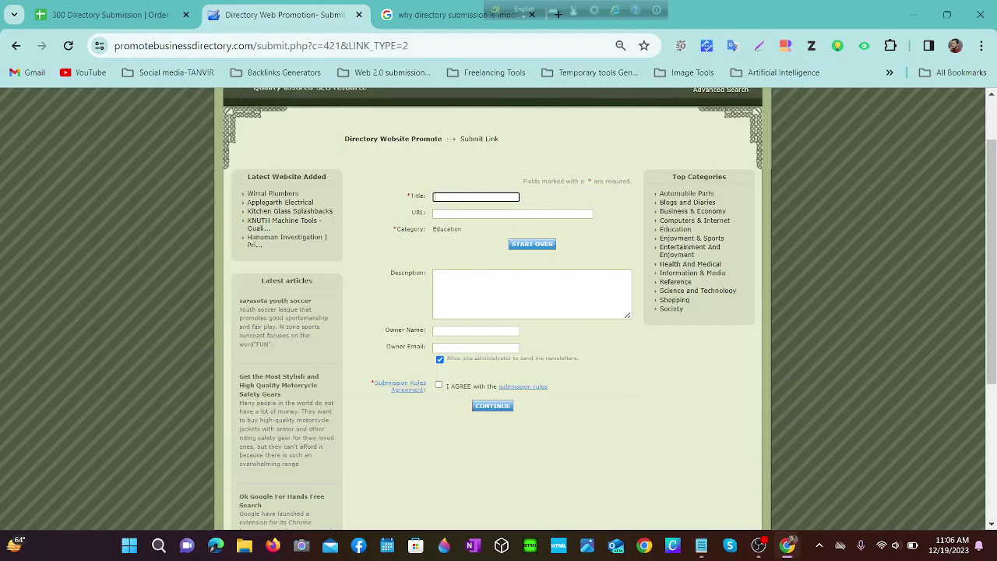
right_click(509, 200)
click(532, 337)
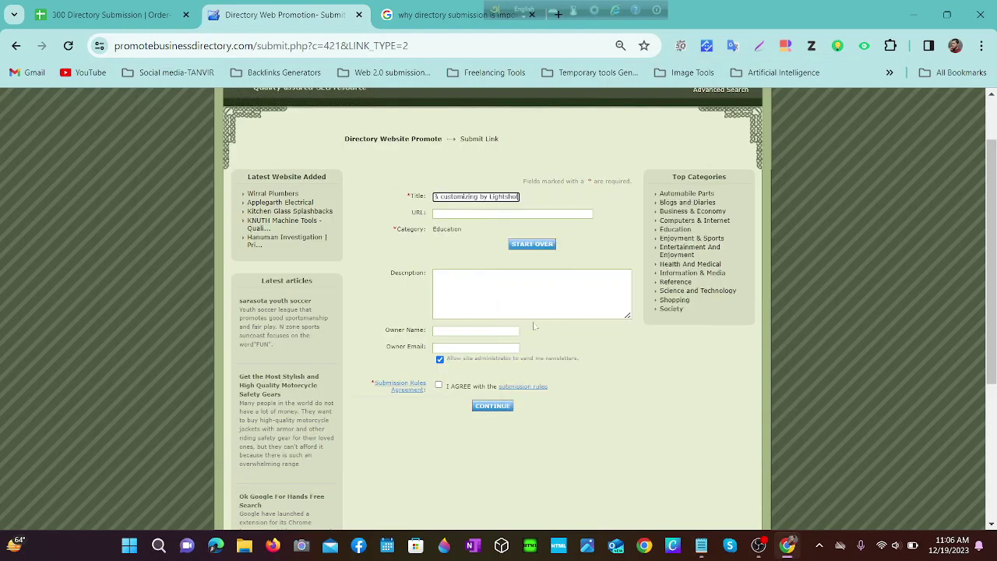
click(475, 215)
click(701, 545)
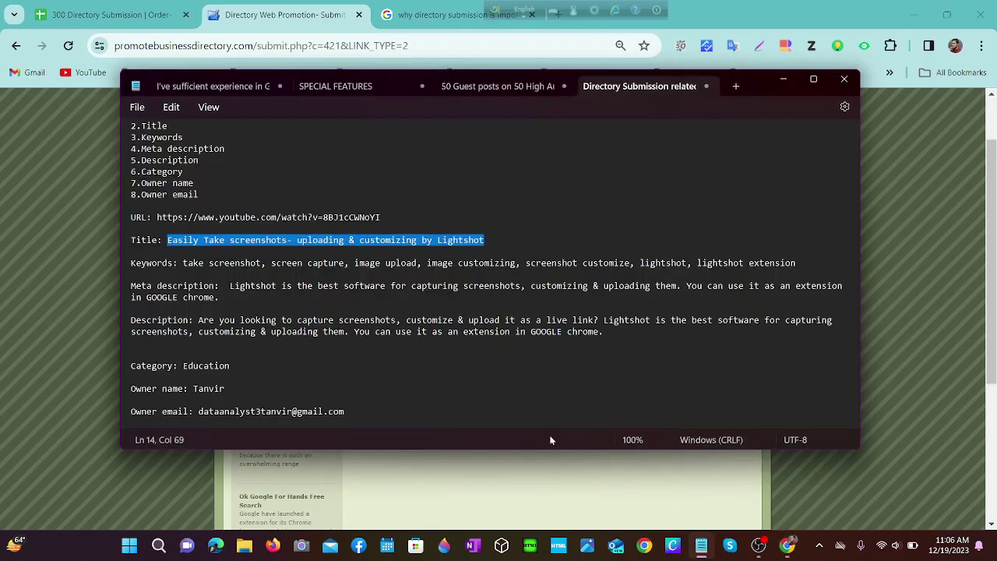
drag(157, 217, 380, 217)
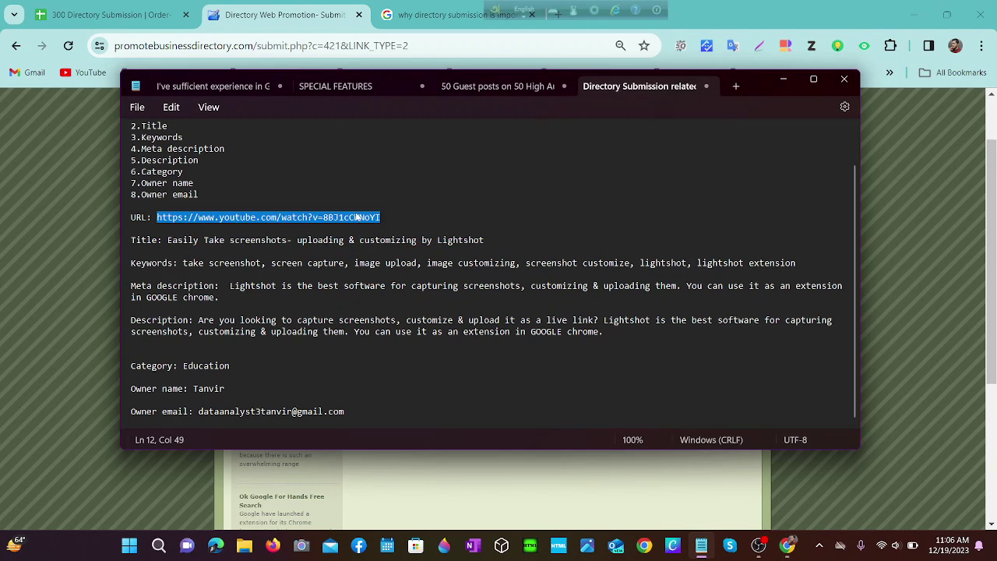
right_click(358, 218)
click(391, 281)
key(alt+Tab)
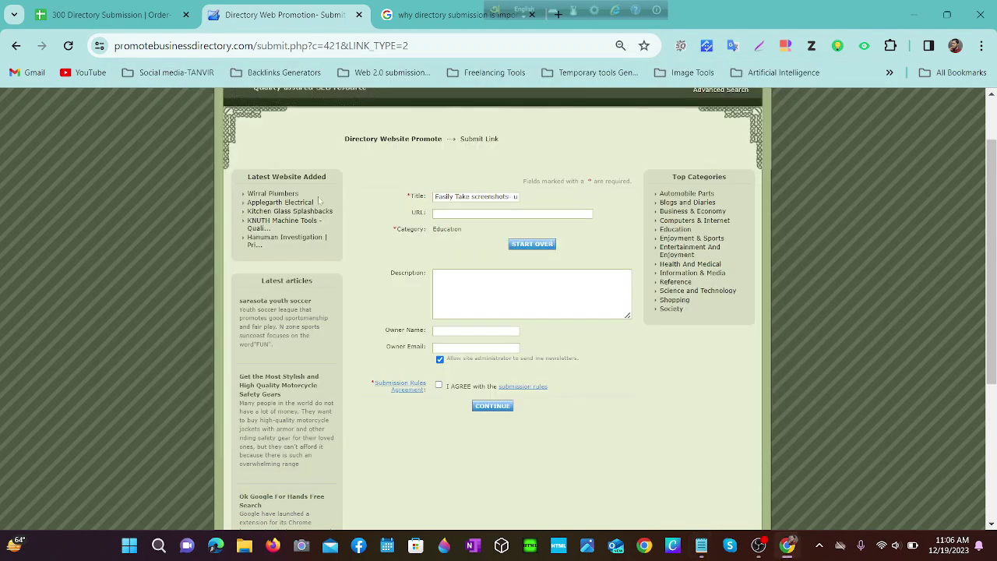
click(464, 216)
right_click(464, 218)
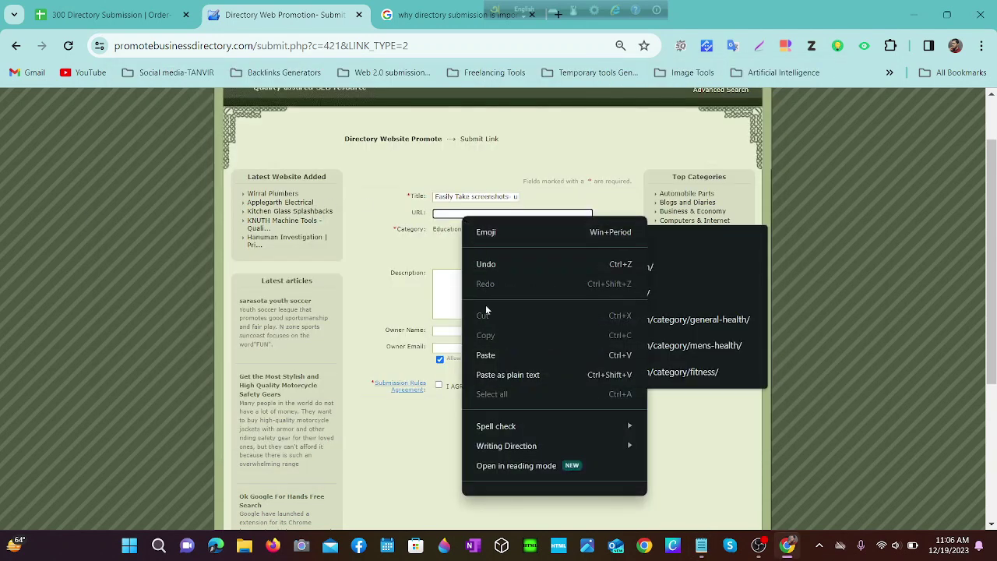
click(485, 354)
Step: Copy the full description text, starting "Are you looking to capture screenshots", from Notepad into the submission form's Description field
scroll(438, 190, down, 2)
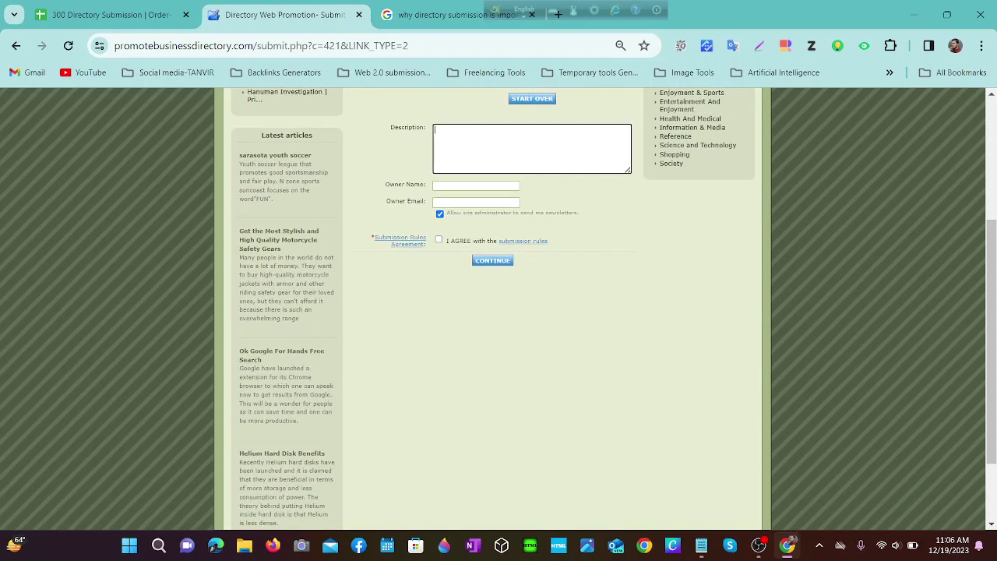
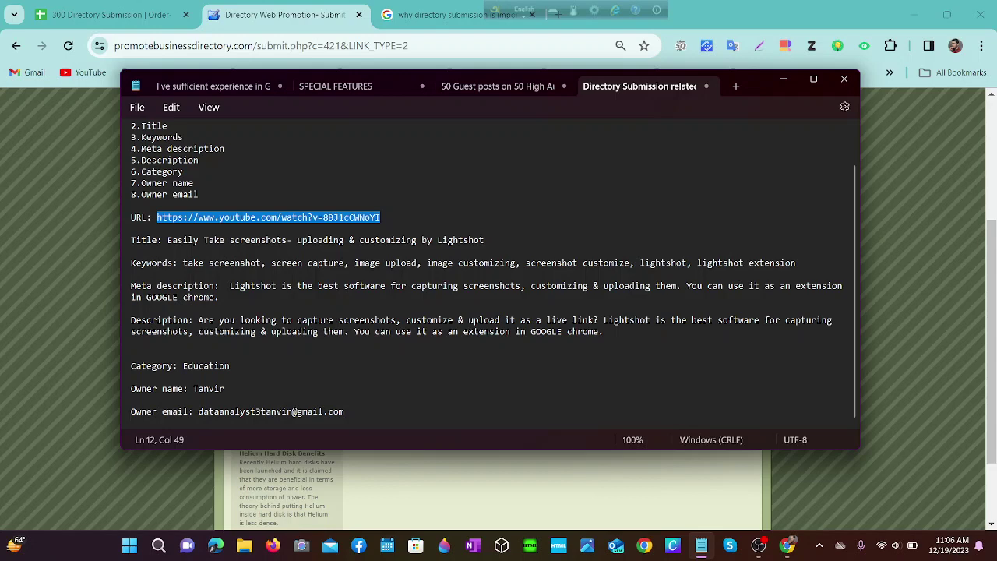
drag(198, 321, 601, 337)
right_click(561, 334)
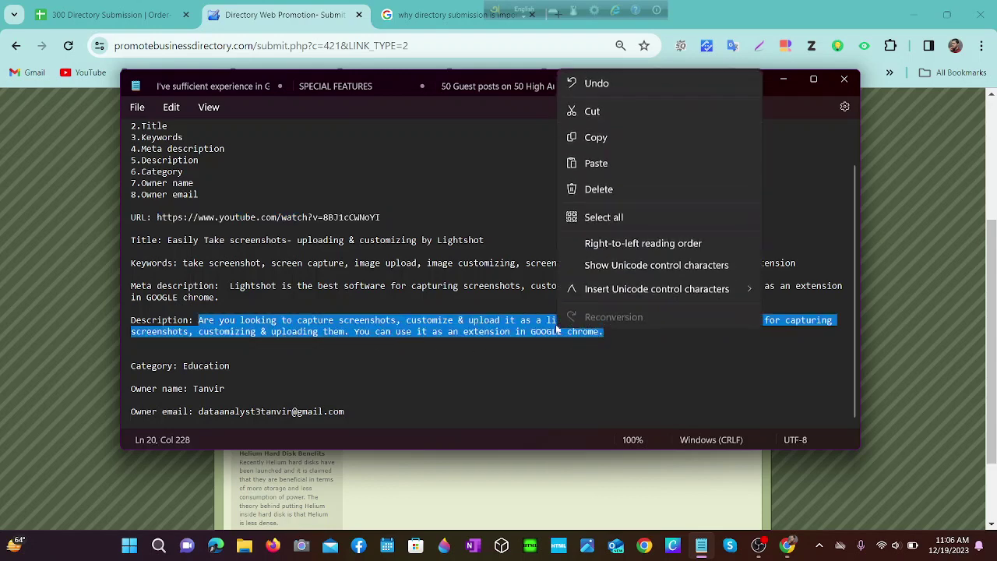
click(585, 136)
click(701, 545)
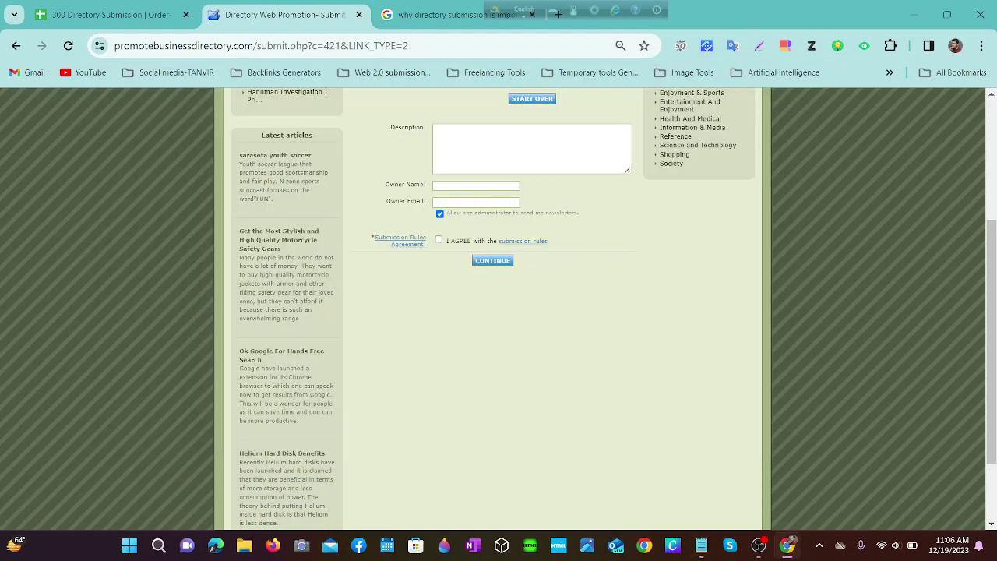
right_click(441, 141)
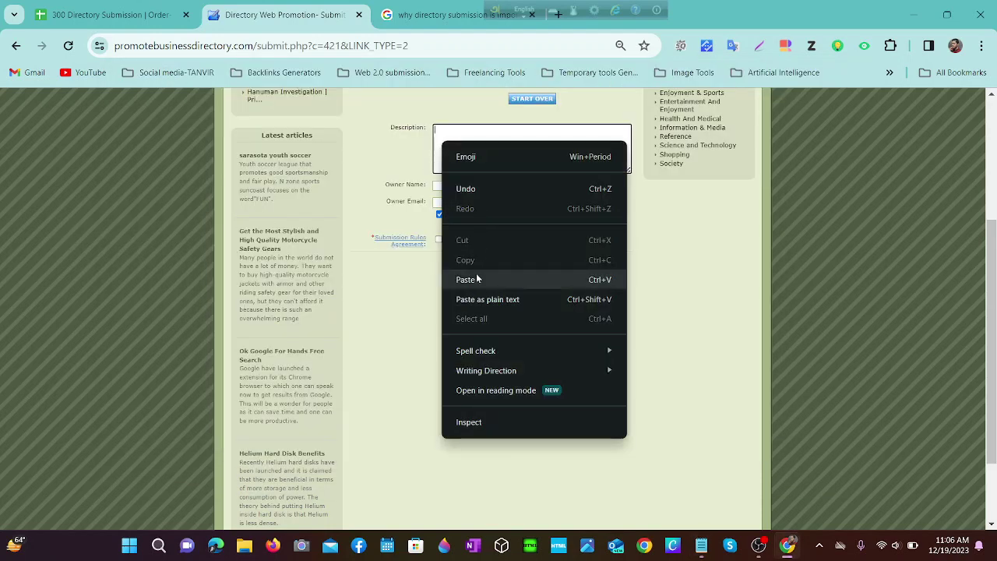
click(478, 276)
Step: Copy the owner's name from the Notepad submission info into the form's Owner Name field
click(475, 185)
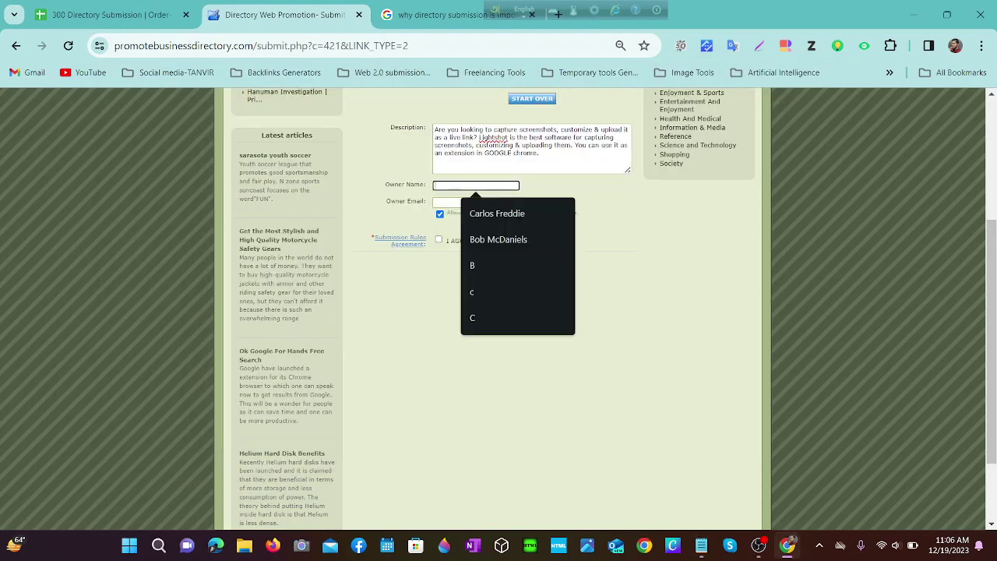
click(701, 546)
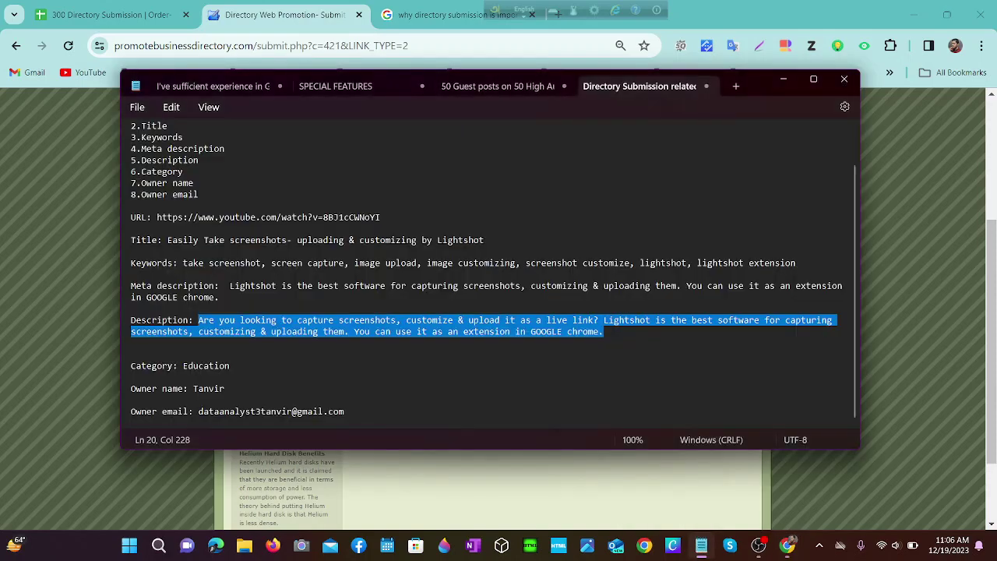
double_click(209, 388)
right_click(222, 388)
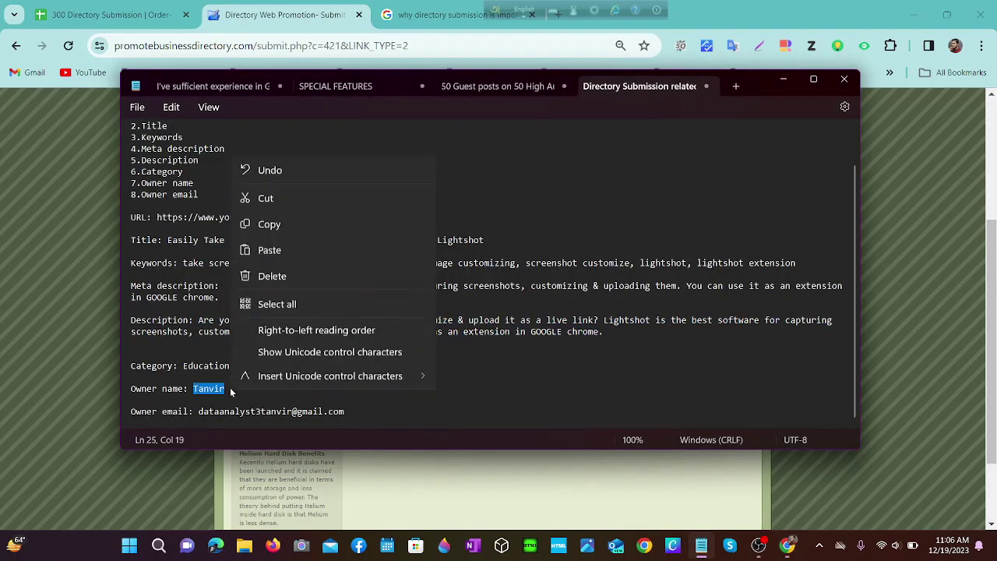
click(270, 194)
key(alt+Tab)
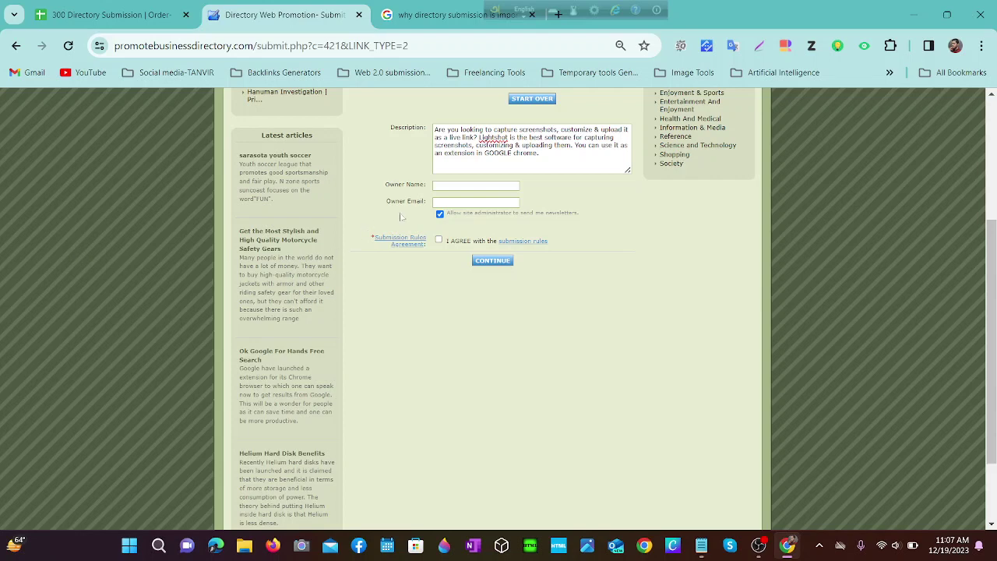
click(451, 187)
right_click(452, 187)
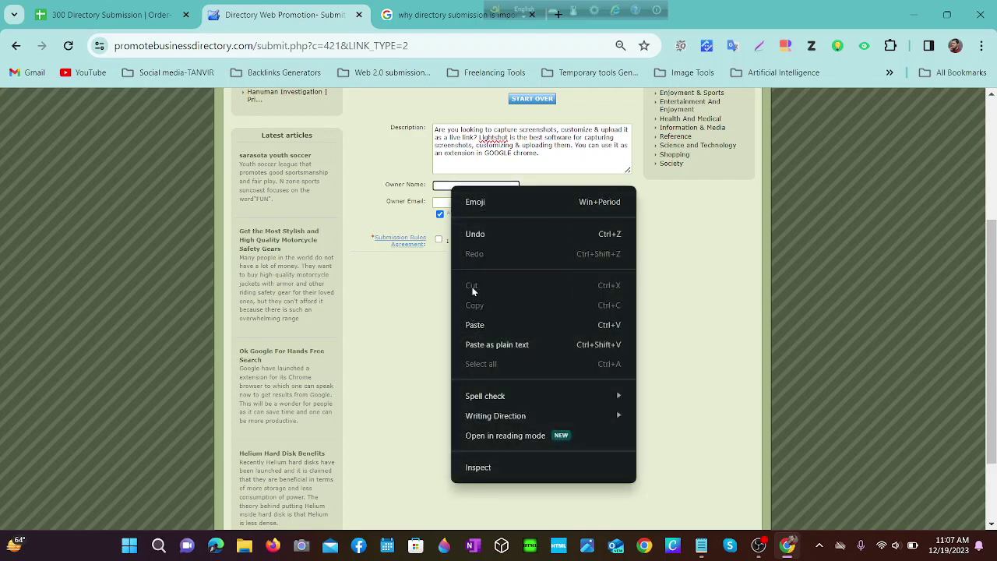
click(475, 324)
Step: Fill in the owner's name in the Owner Name field and copy the owner's email from Notepad into the Owner Email field
click(475, 202)
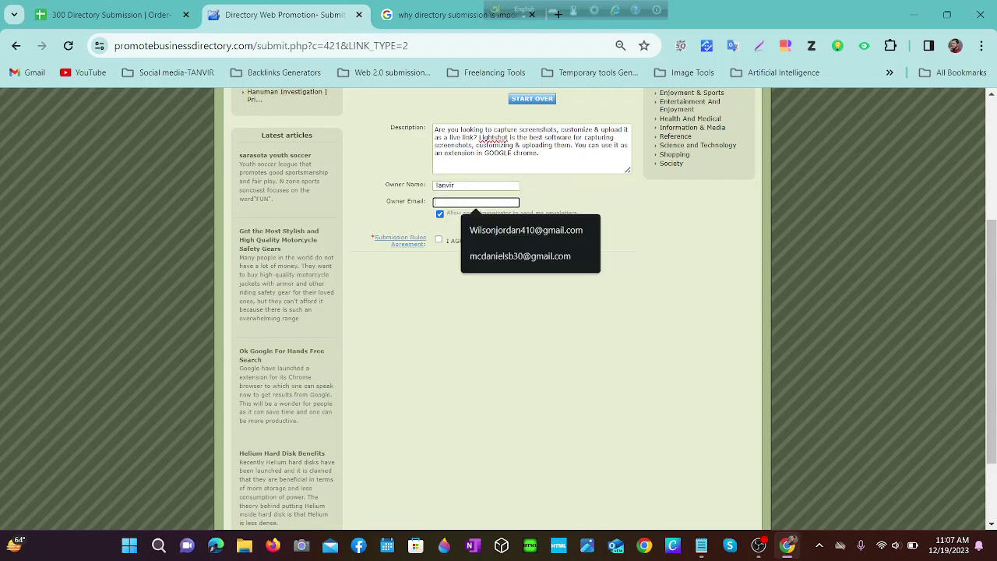
click(701, 546)
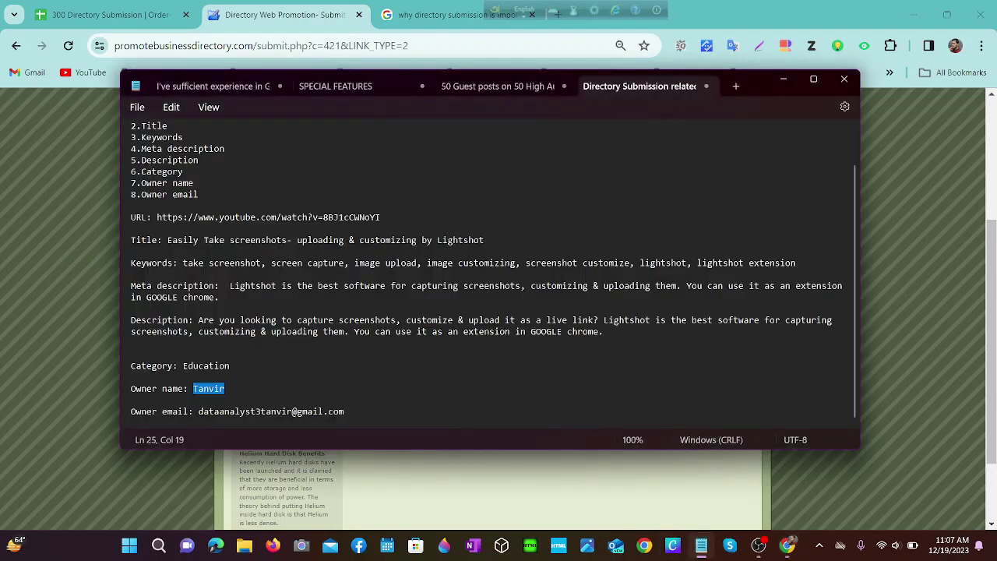
drag(198, 411, 344, 411)
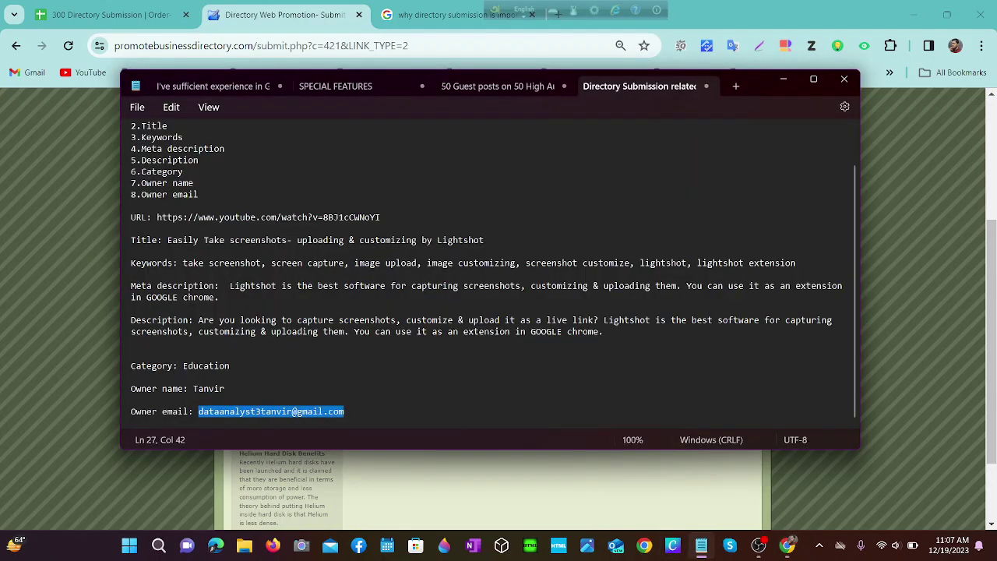
right_click(331, 416)
click(343, 224)
click(93, 254)
click(460, 203)
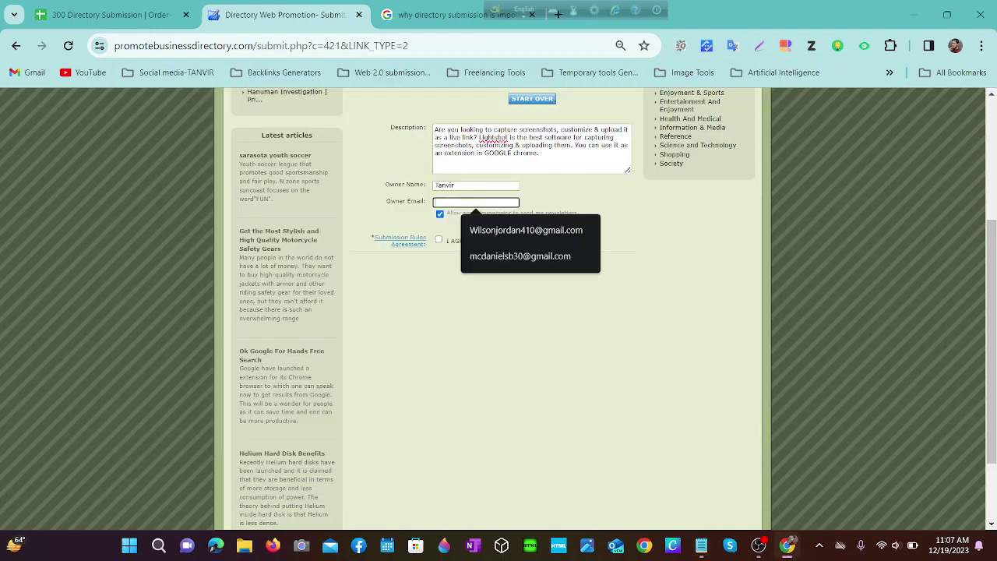
right_click(456, 204)
click(503, 341)
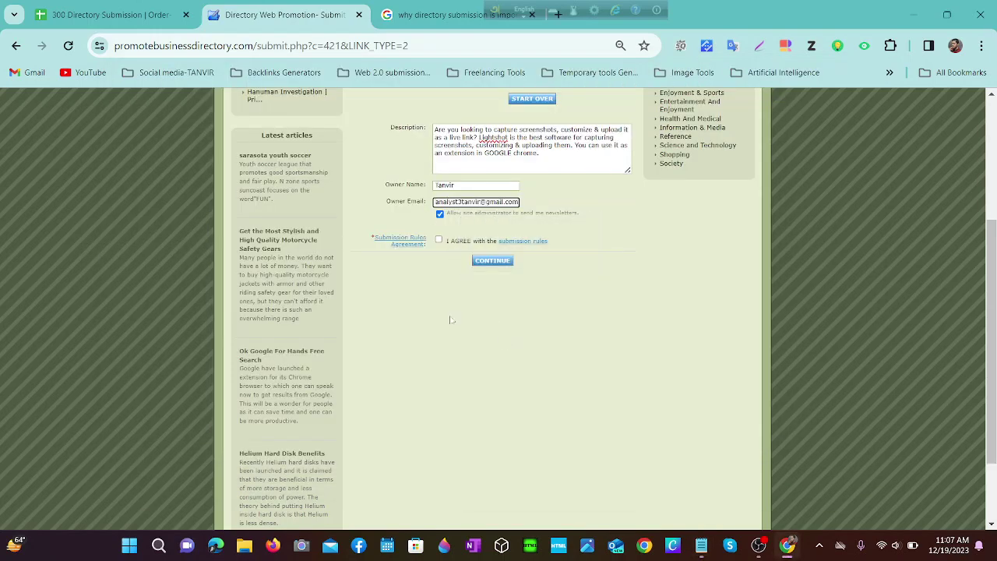
Step: Check the filled-in form, agree to the submission rules and submit the link to promotebusinessdirectory.com
scroll(450, 320, up, 2)
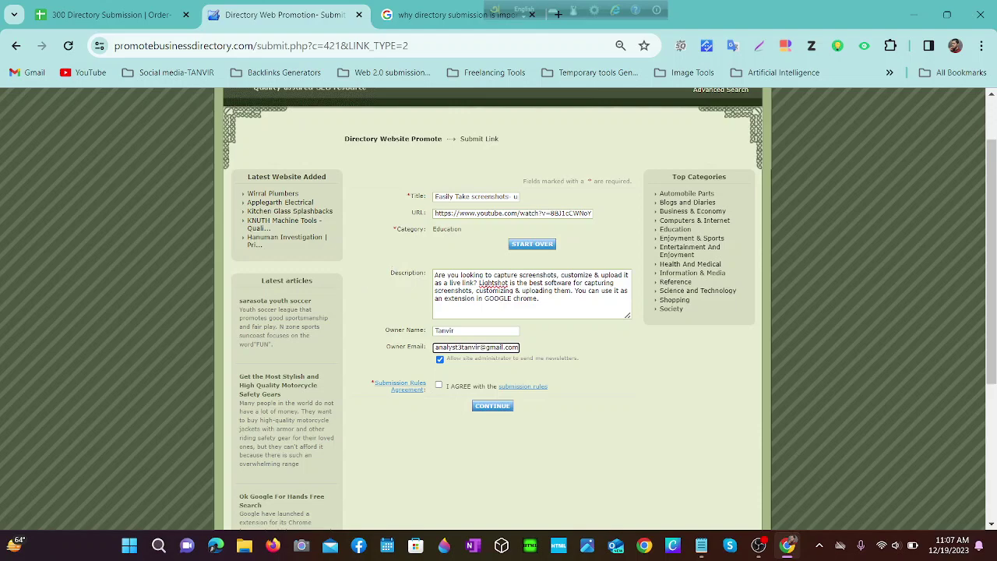
scroll(427, 214, down, 2)
scroll(428, 214, up, 1)
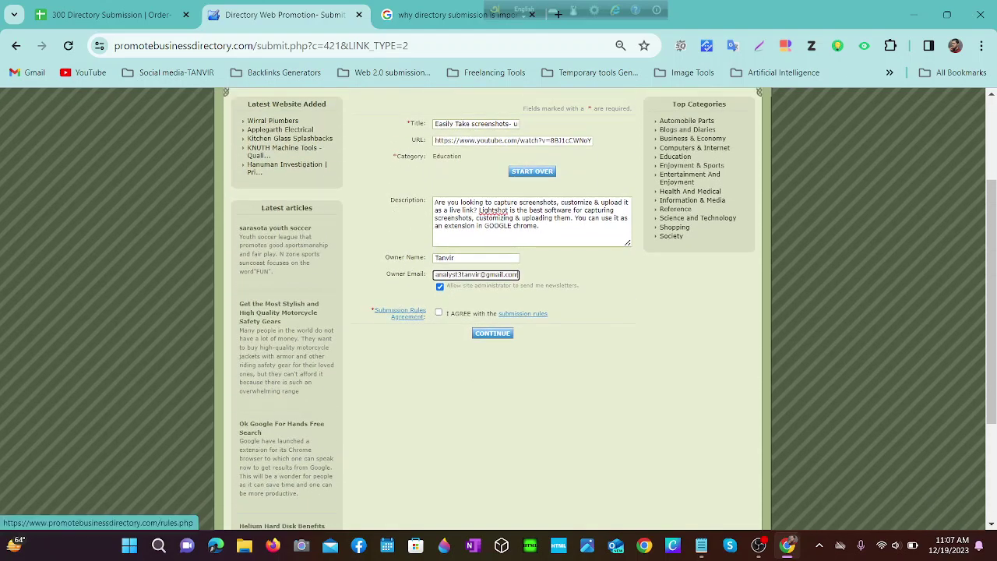
click(438, 314)
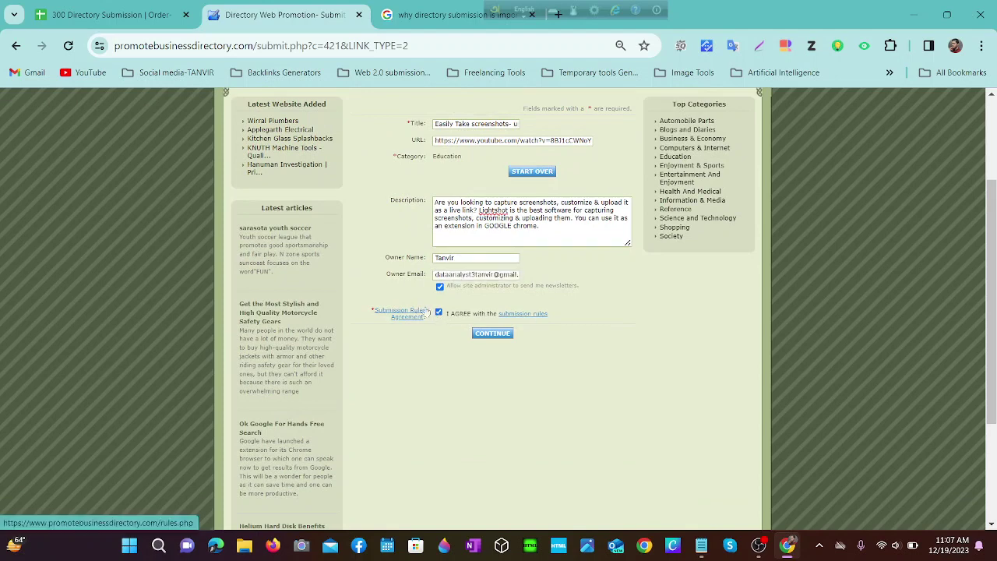
scroll(384, 306, up, 1)
scroll(384, 306, down, 1)
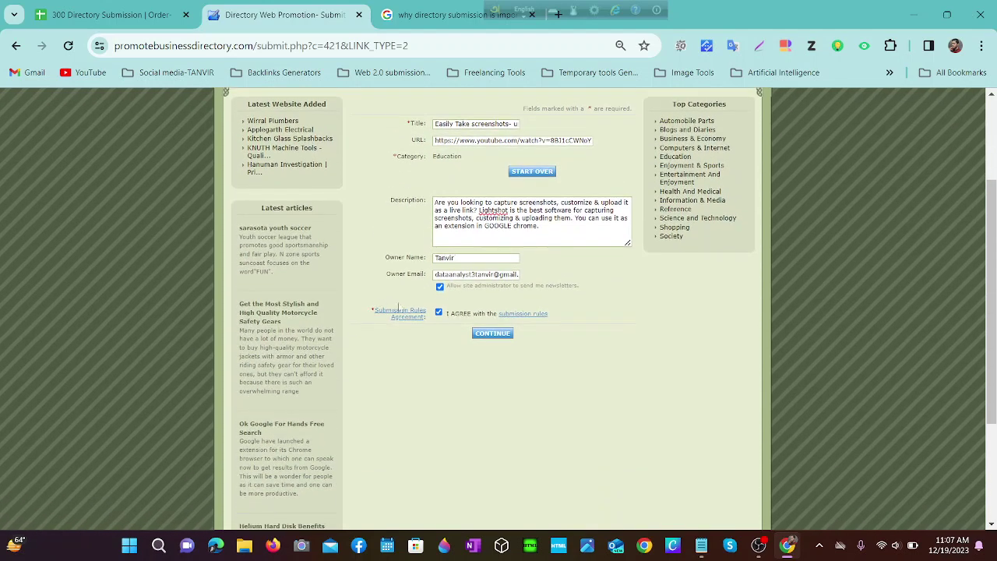
click(492, 334)
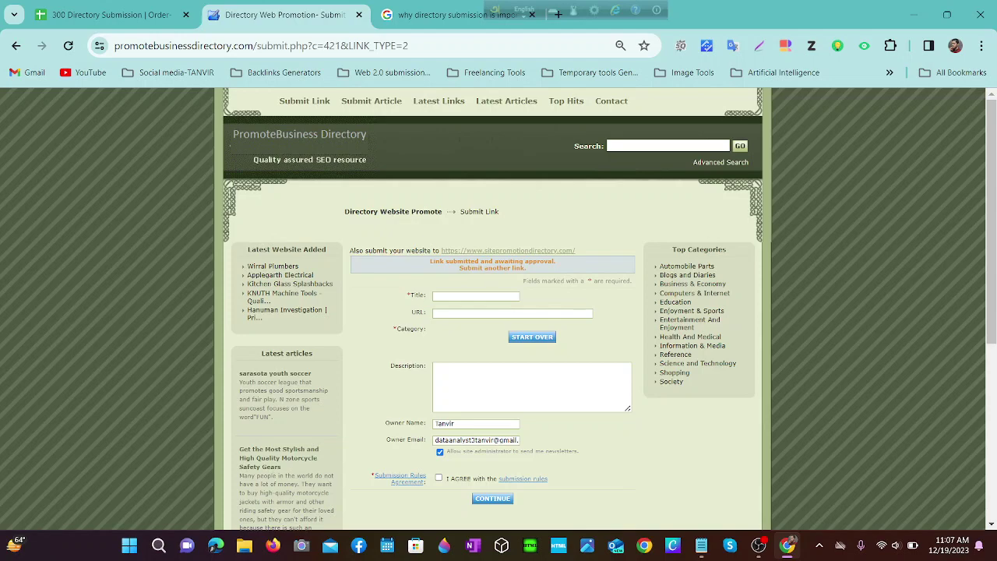
scroll(394, 348, down, 3)
scroll(394, 348, up, 3)
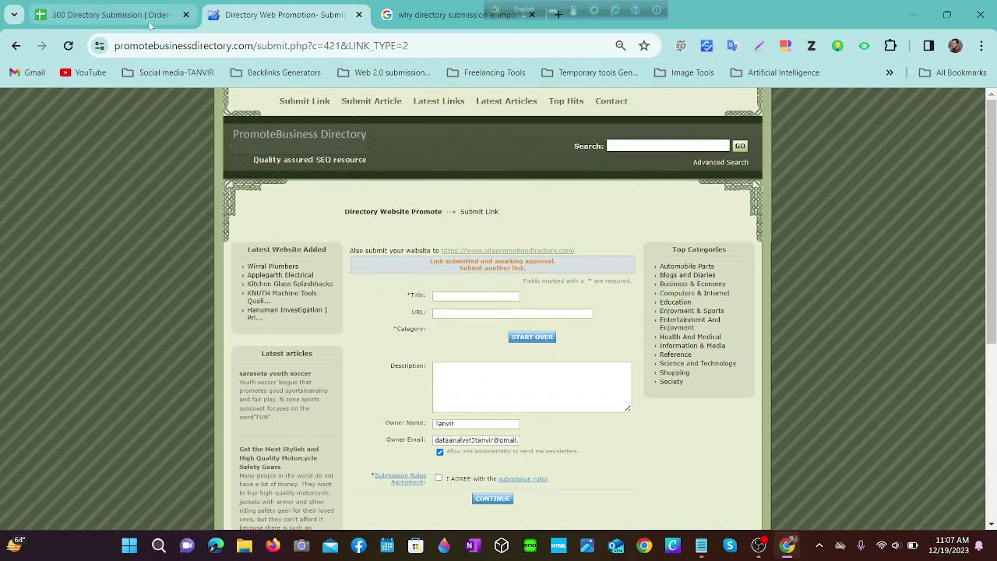
Step: Open siteswebdirectory.com from the 300 Directory Submission spreadsheet in a new tab and go to its Submit Link page
click(150, 26)
scroll(206, 326, down, 1)
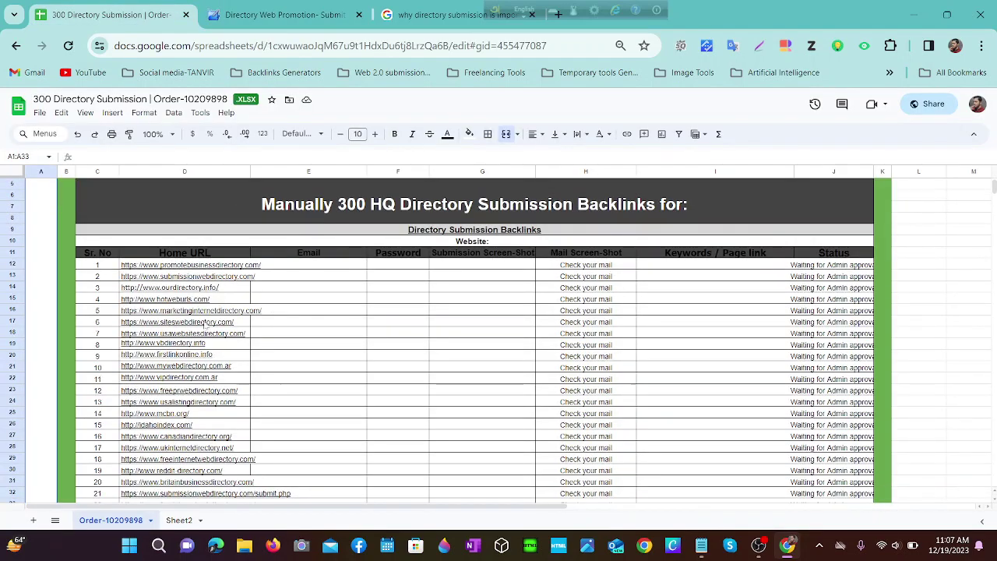
mouse_move(206, 326)
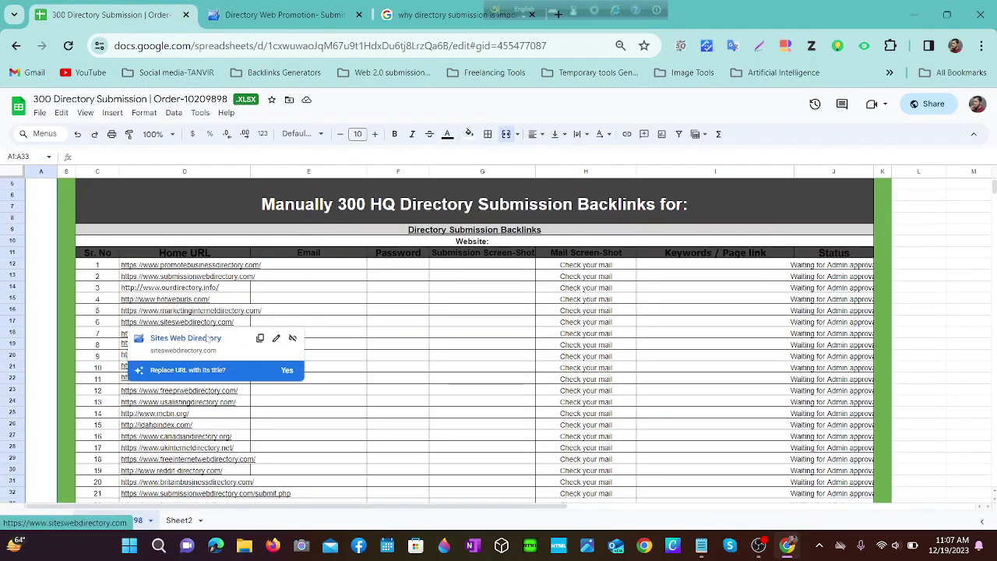
right_click(207, 338)
click(272, 160)
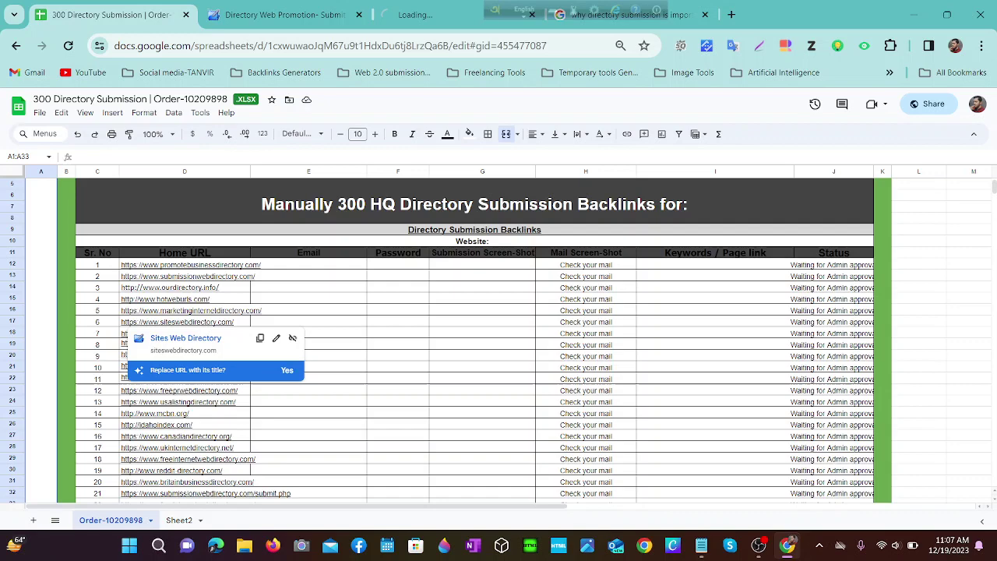
click(414, 22)
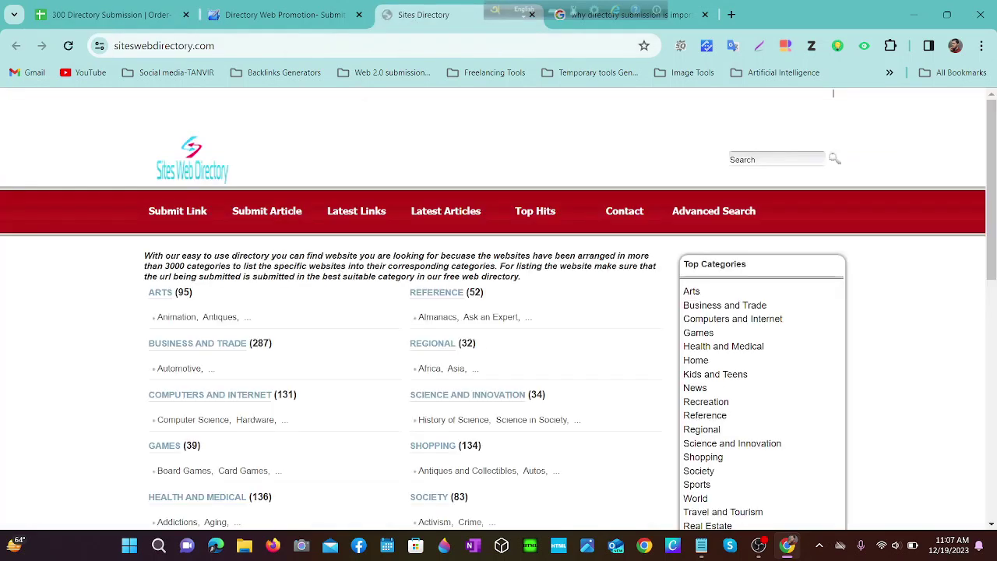
click(162, 220)
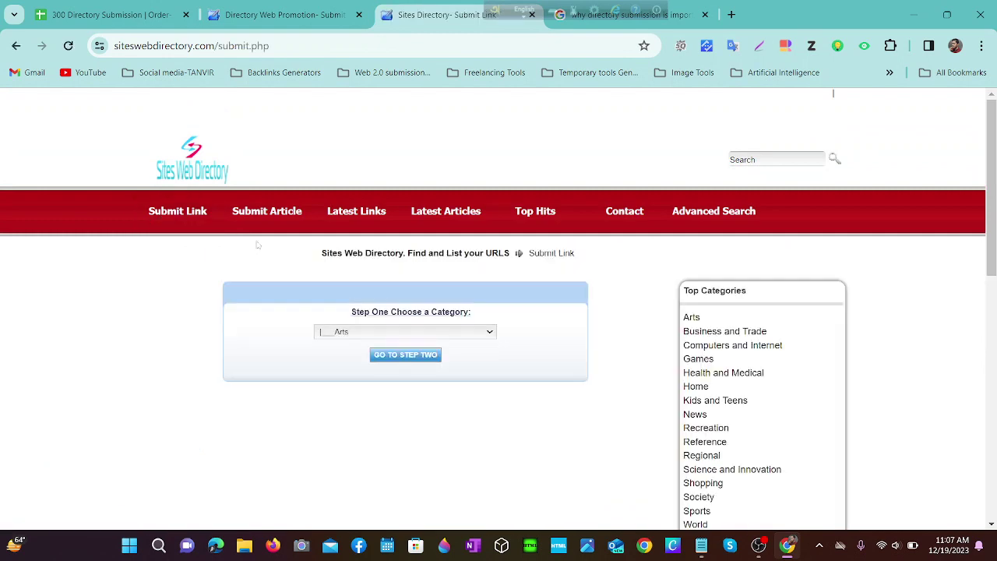
Step: Browse the category list, choose Education under Arts as the link's category, and proceed to step two
scroll(160, 216, down, 1)
click(323, 261)
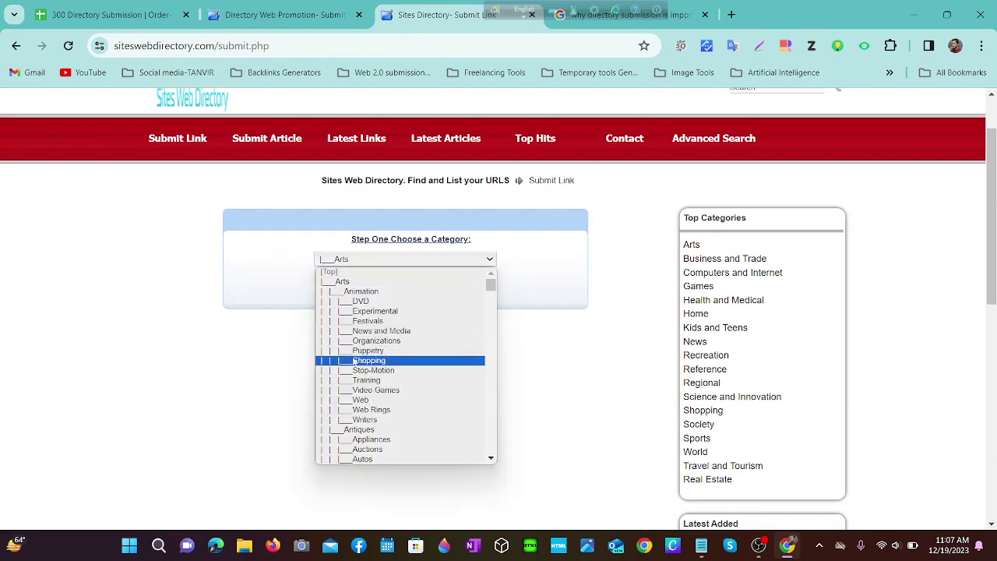
scroll(355, 358, down, 2)
scroll(362, 353, down, 5)
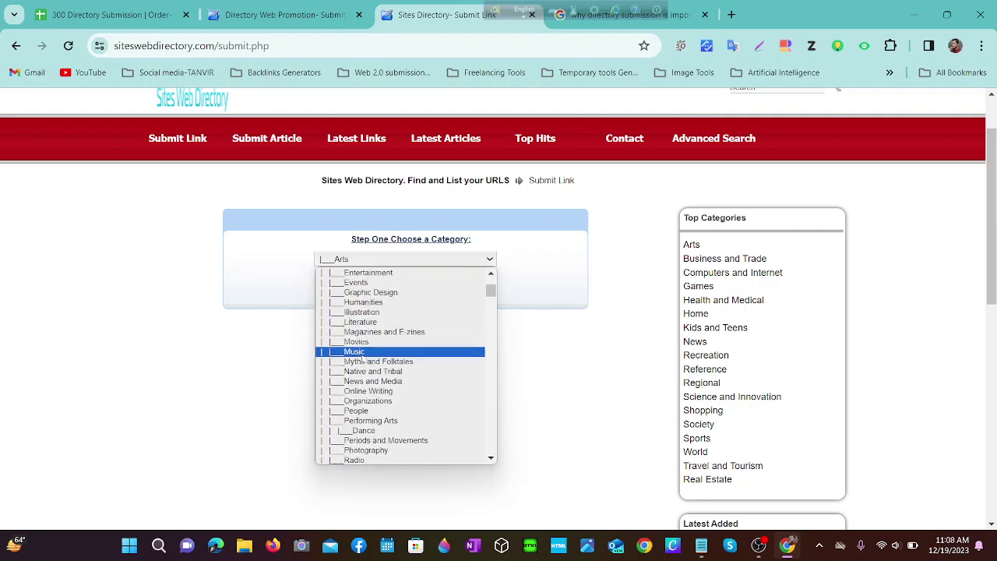
scroll(362, 353, up, 5)
scroll(366, 366, down, 5)
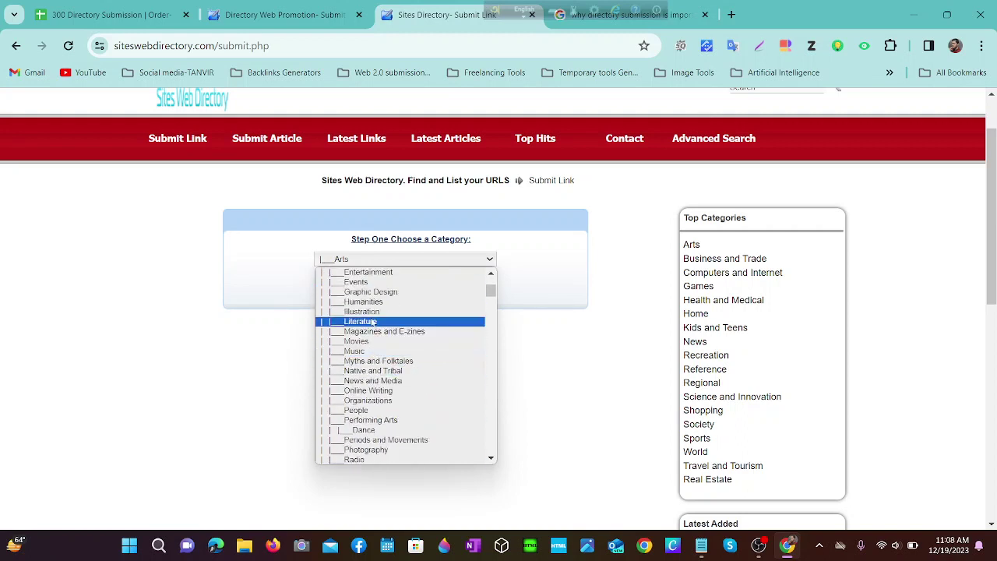
scroll(366, 305, up, 5)
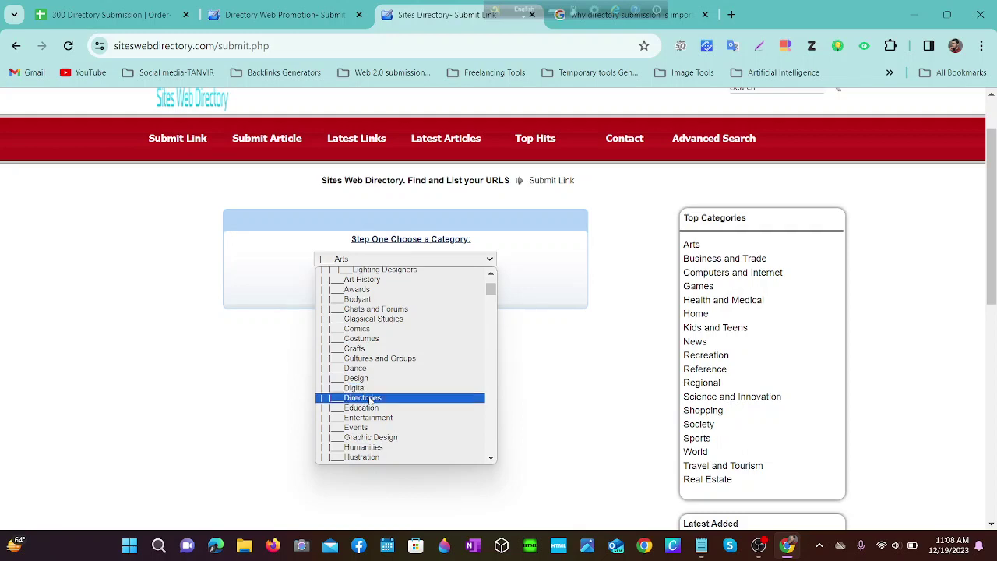
scroll(372, 401, down, 3)
scroll(371, 401, down, 3)
scroll(371, 401, down, 8)
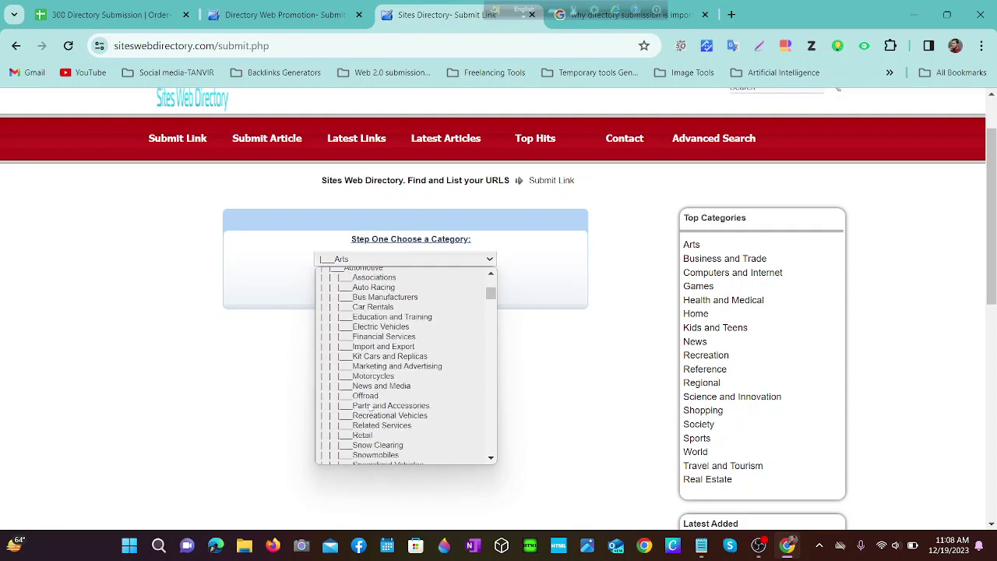
scroll(370, 406, down, 10)
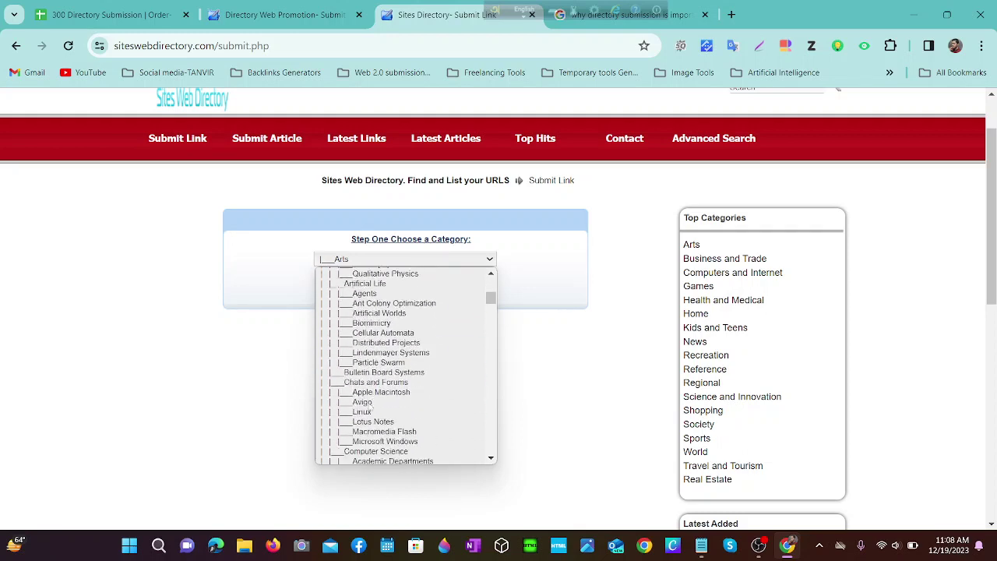
scroll(369, 405, down, 8)
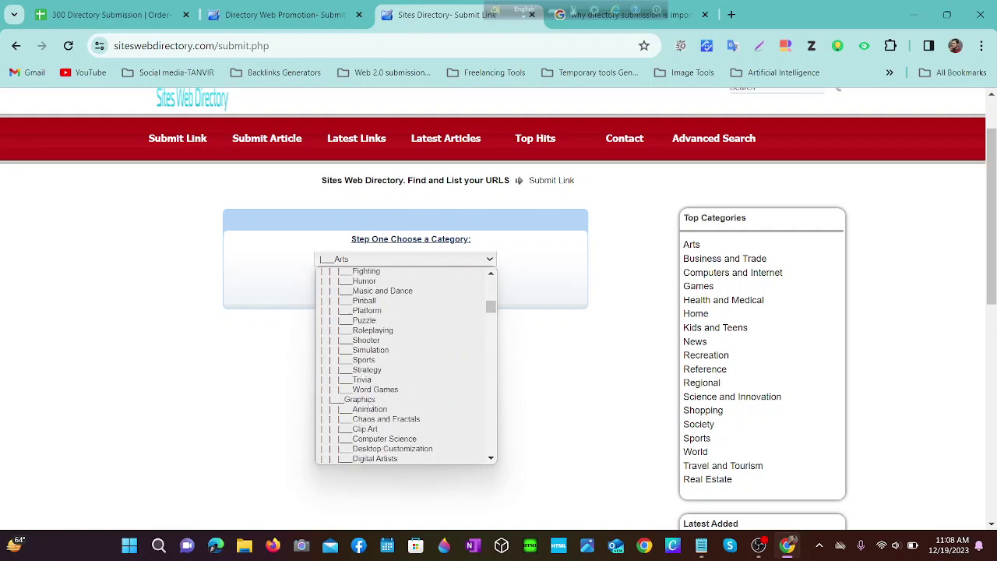
scroll(369, 403, down, 8)
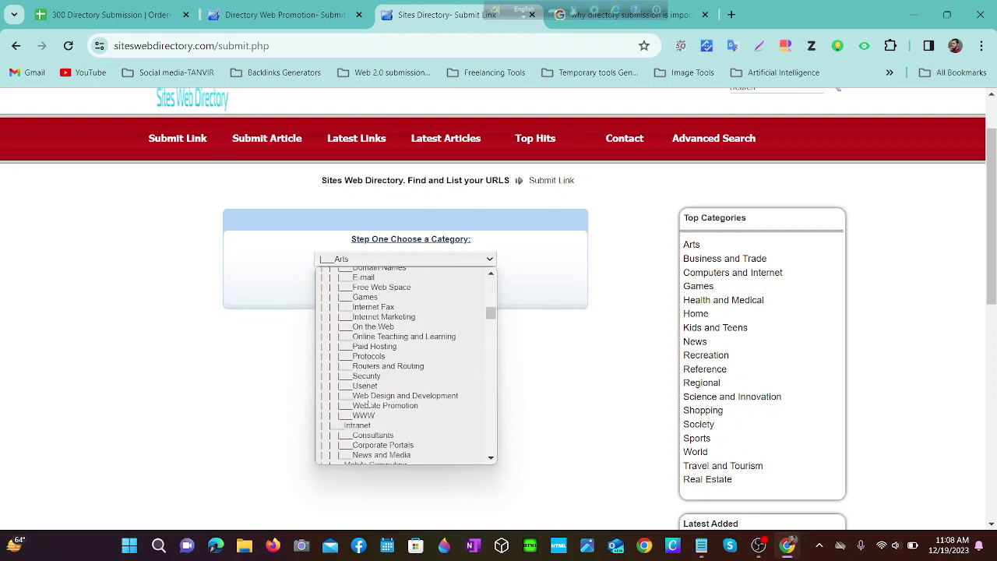
scroll(370, 404, down, 8)
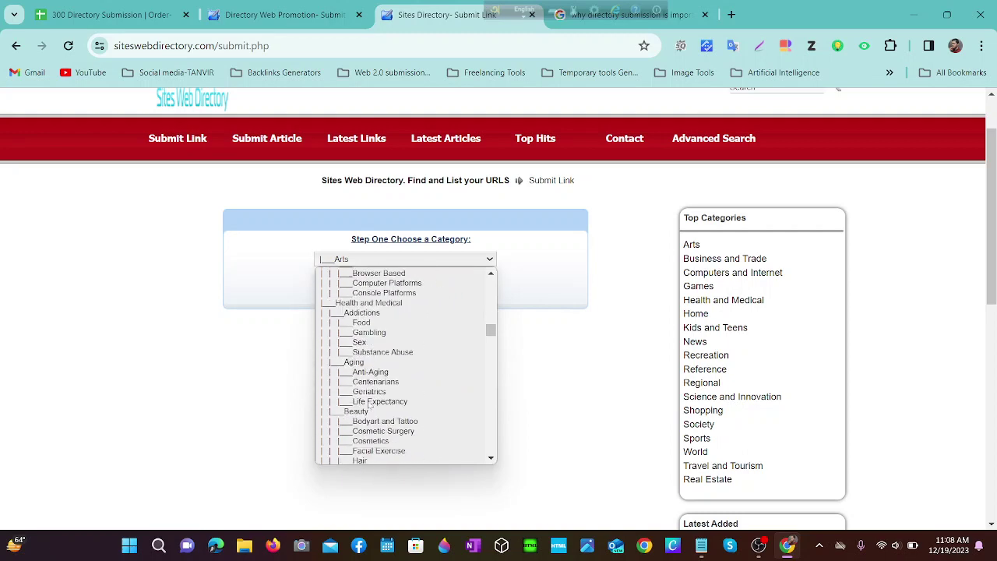
scroll(369, 405, down, 8)
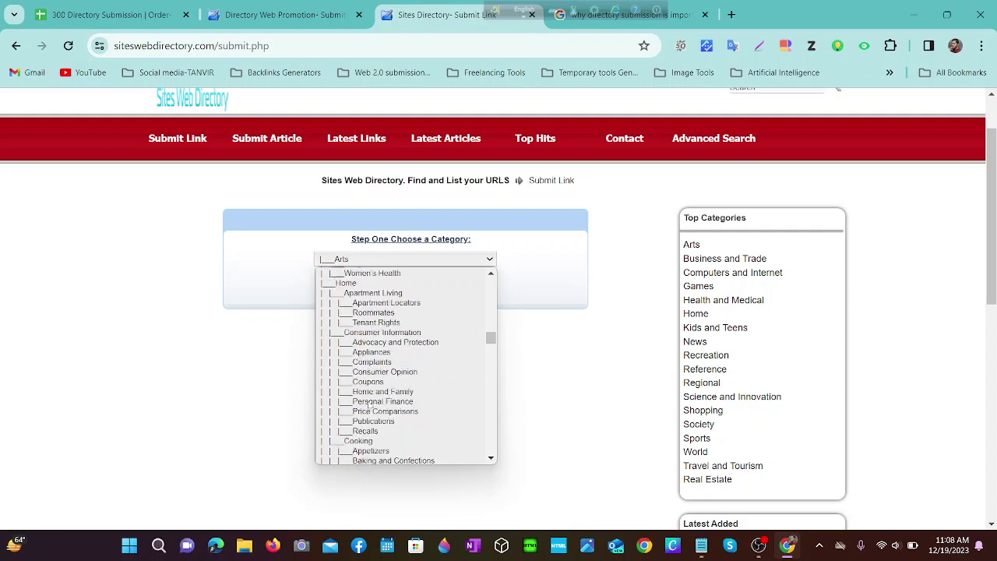
scroll(368, 404, down, 15)
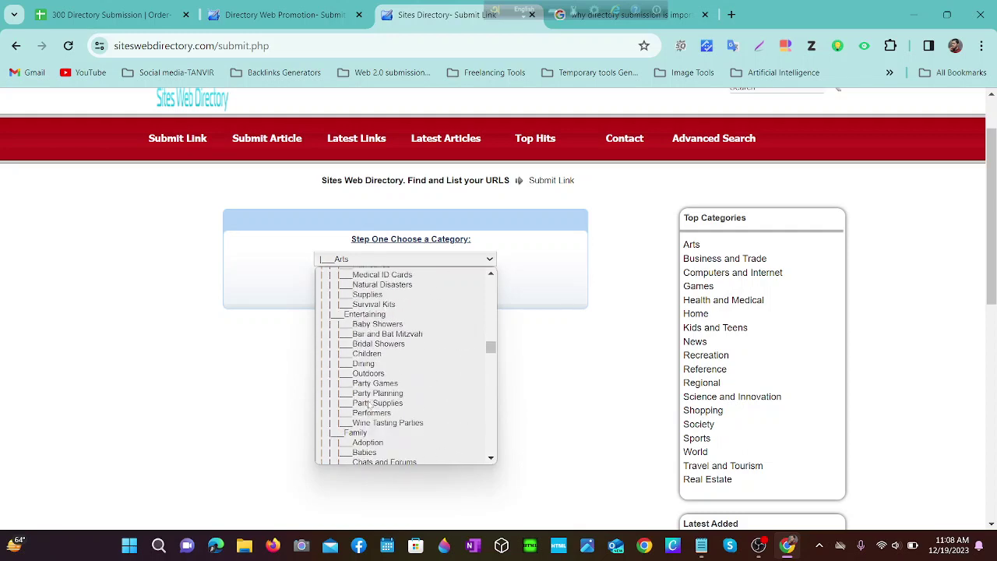
scroll(370, 403, up, 20)
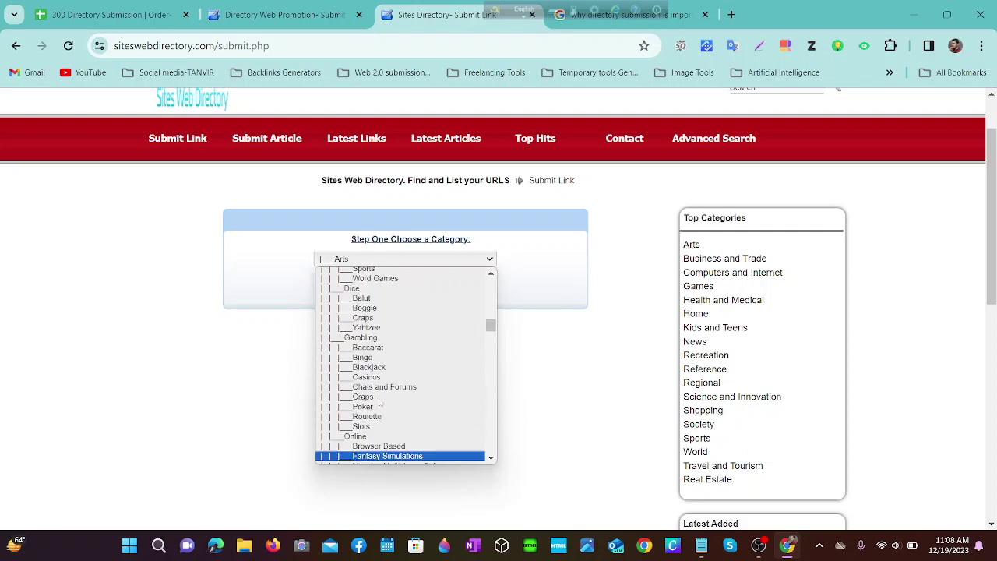
scroll(382, 396, up, 15)
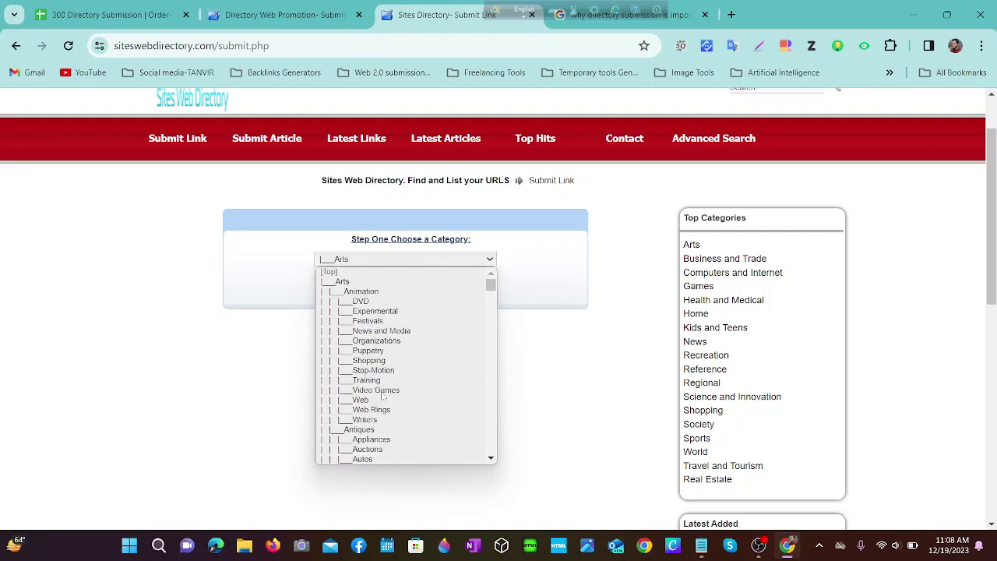
scroll(358, 377, down, 10)
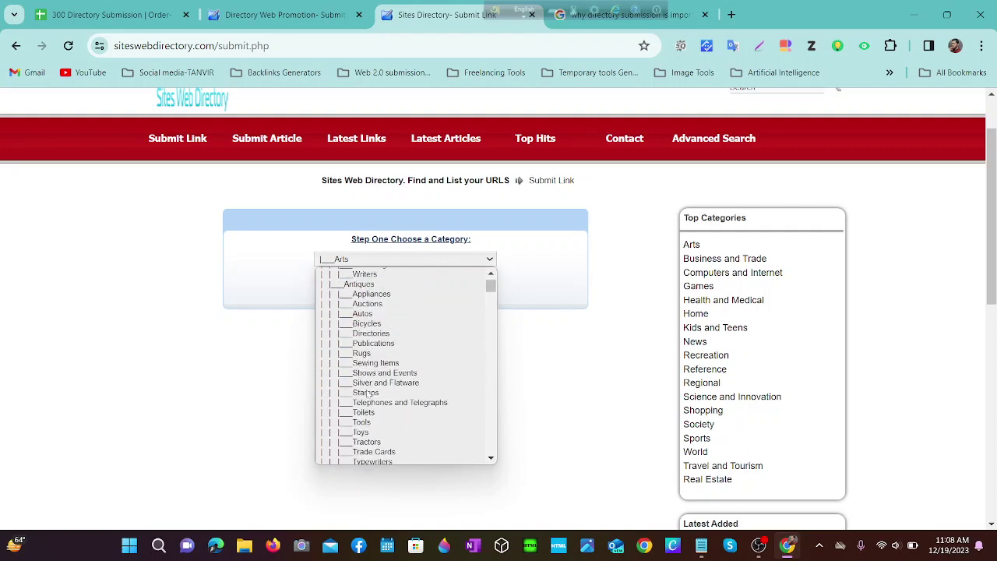
scroll(366, 393, down, 5)
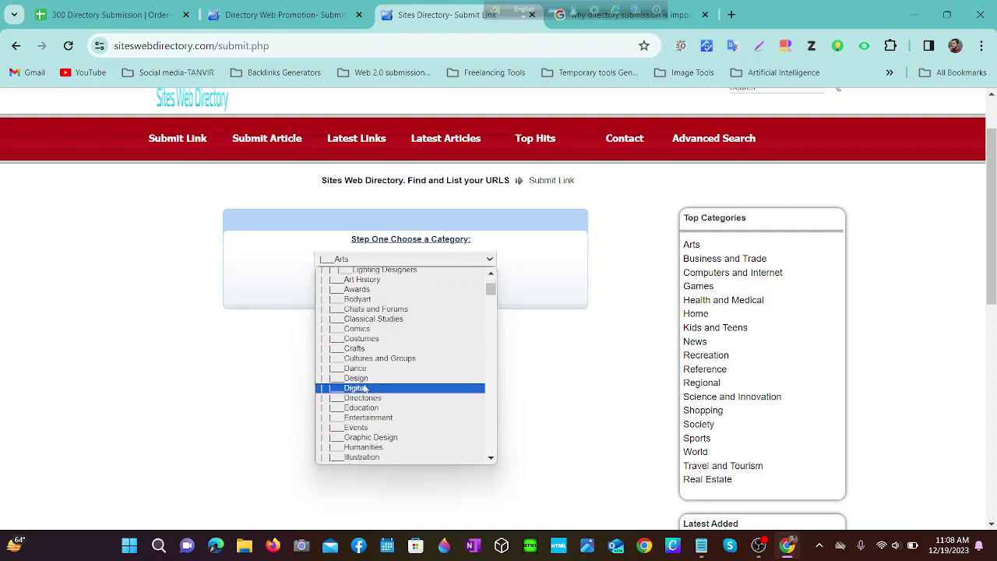
scroll(366, 387, down, 5)
scroll(363, 284, up, 5)
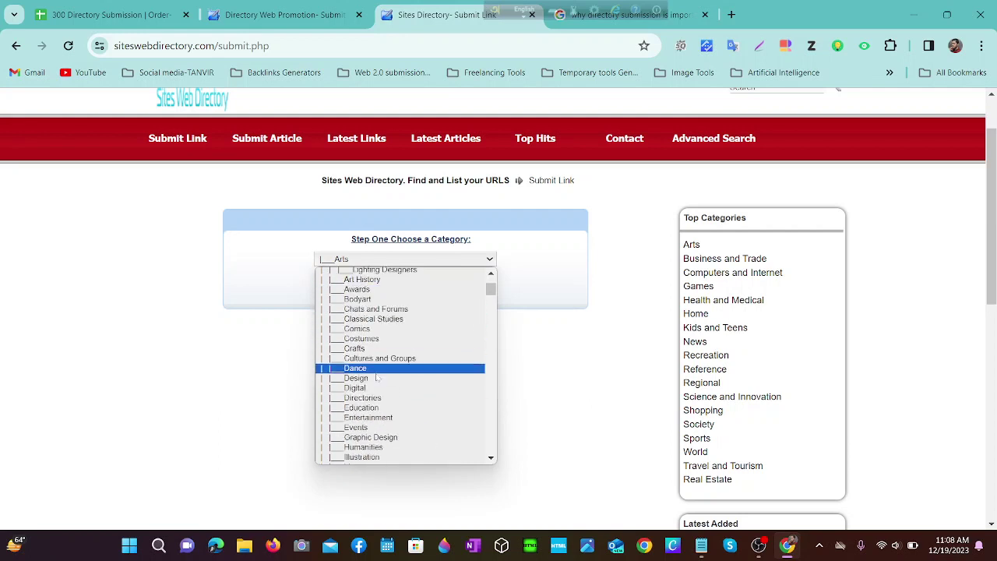
click(380, 409)
click(399, 283)
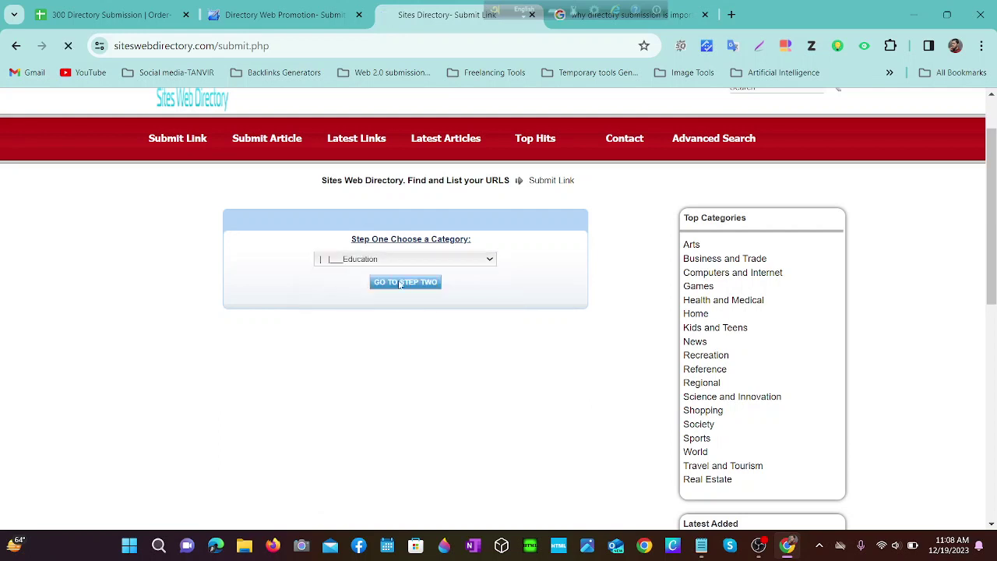
Step: Select the "Regular Submission - free" link type and proceed to the step three submission form
scroll(400, 283, down, 2)
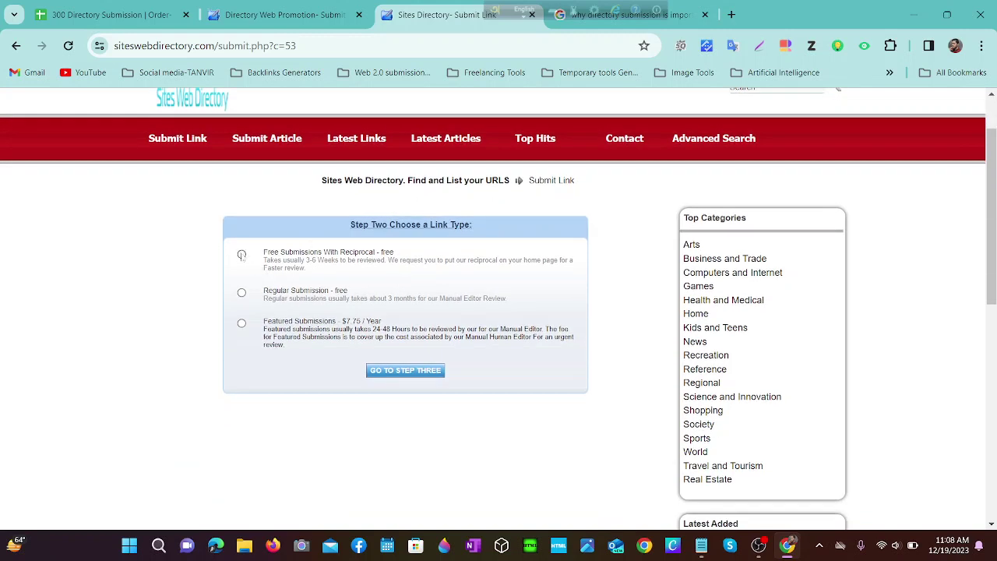
click(242, 293)
click(384, 376)
scroll(285, 229, down, 2)
scroll(288, 232, up, 2)
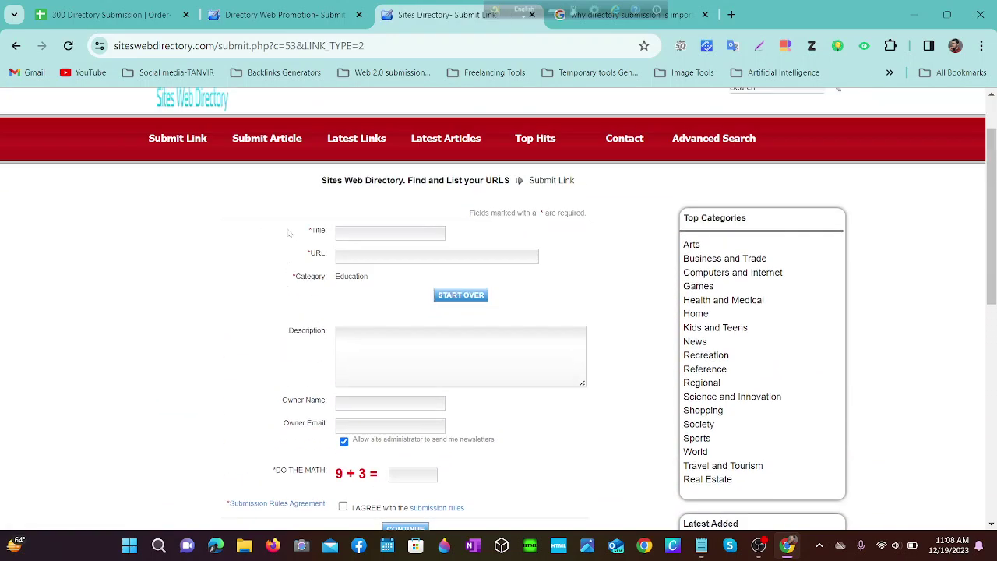
Step: Copy the title "Easily Take screenshots- uploading & customizing by Lightshot" from the Notepad notes into the submission form's Title field
scroll(288, 232, down, 1)
click(340, 160)
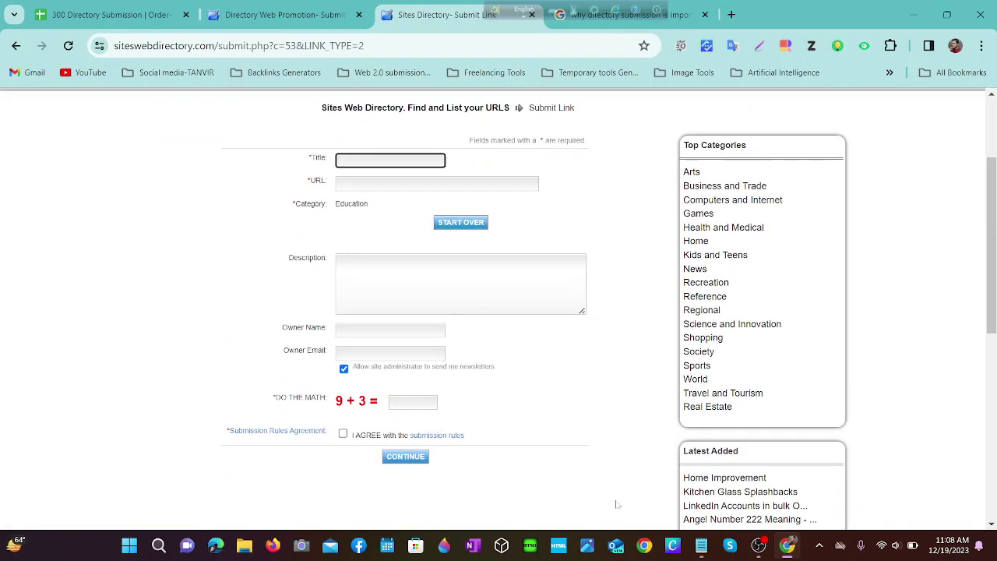
click(701, 546)
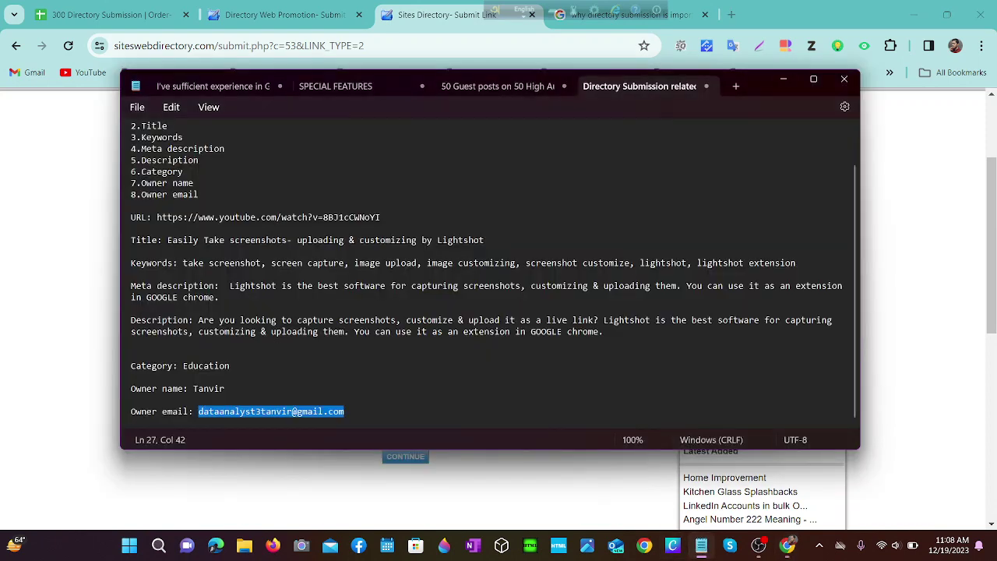
drag(167, 240, 489, 248)
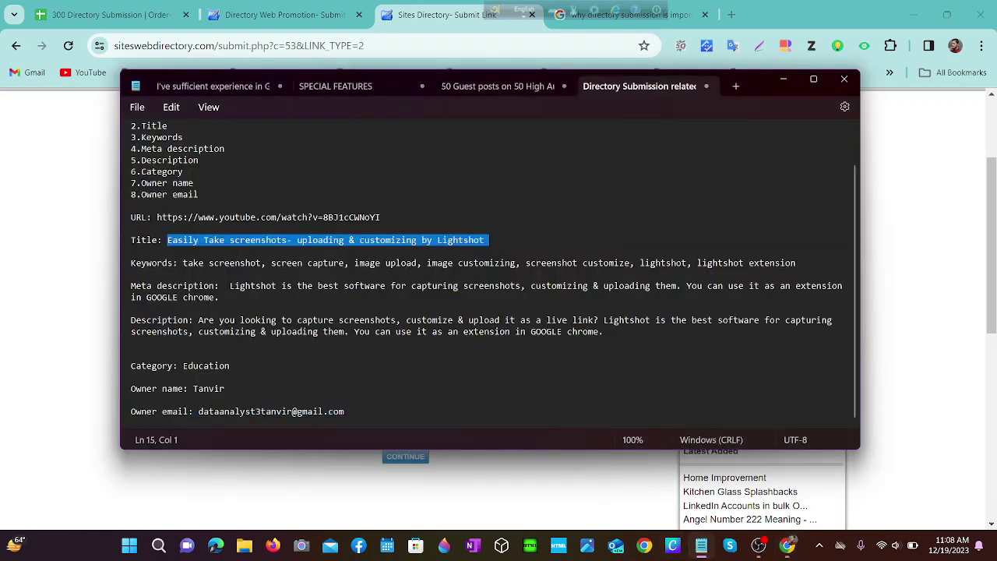
right_click(447, 254)
click(485, 320)
click(787, 545)
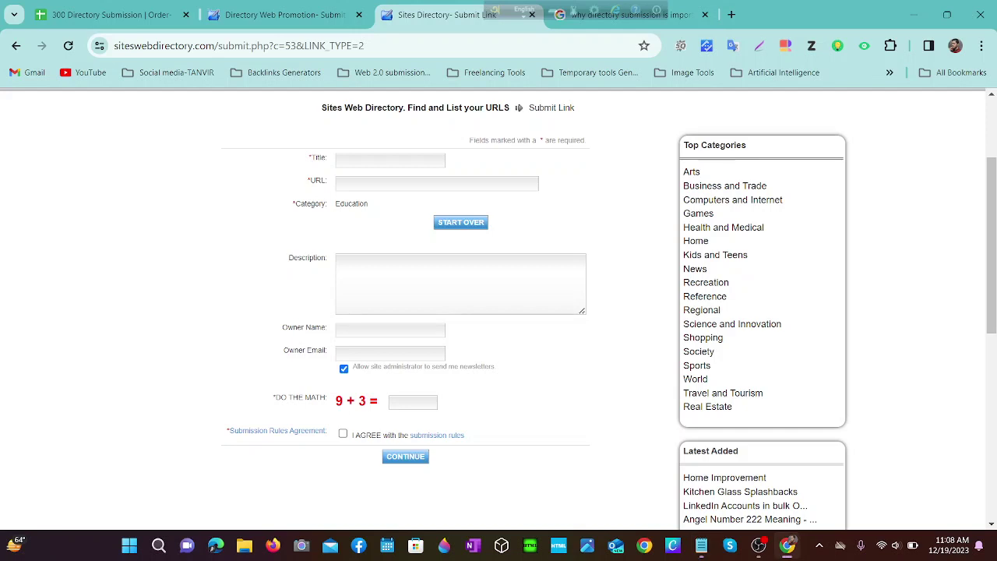
click(406, 161)
right_click(407, 161)
click(425, 301)
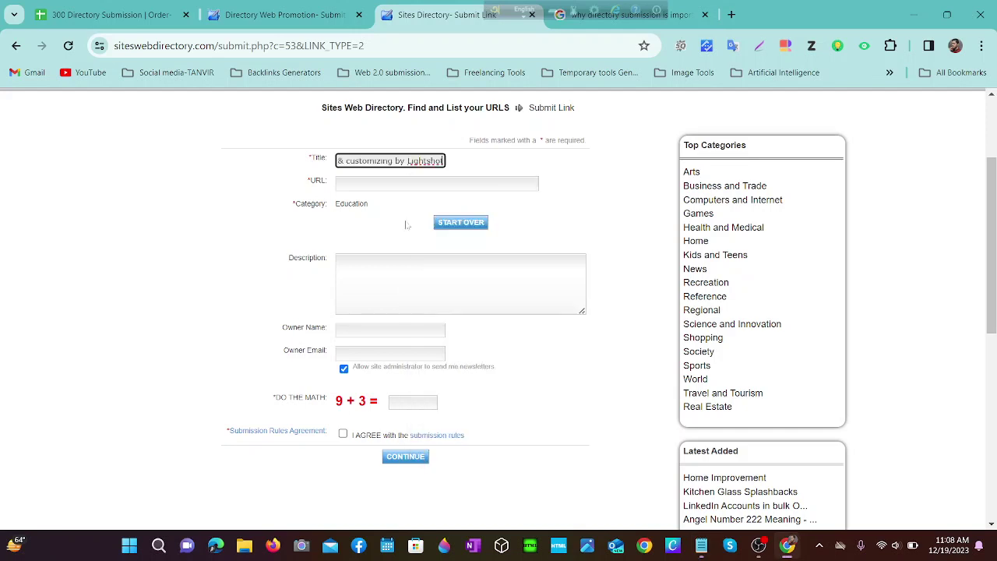
Step: Copy the YouTube video link from the Notepad notes into the form's URL field
click(421, 184)
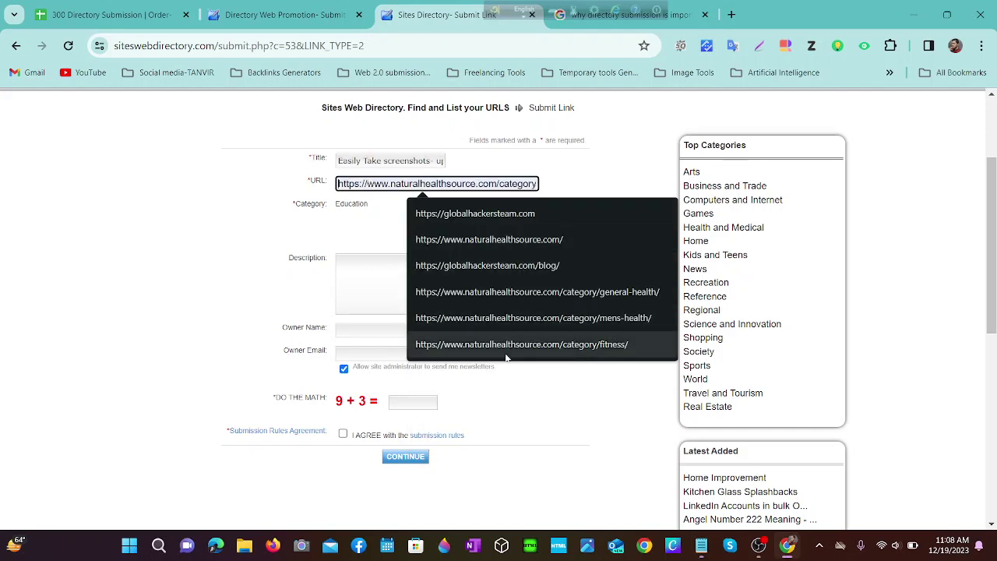
click(701, 545)
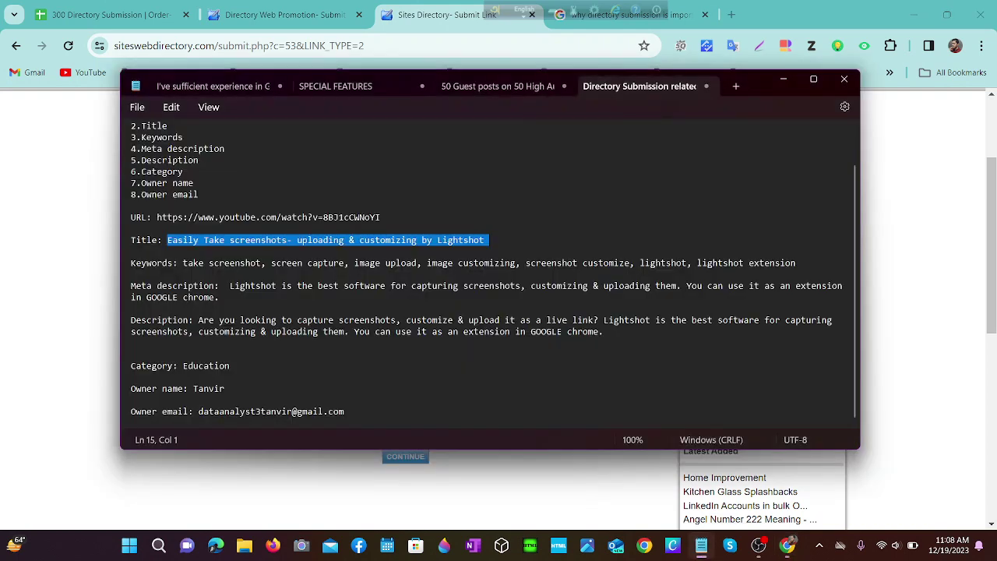
drag(156, 217, 380, 217)
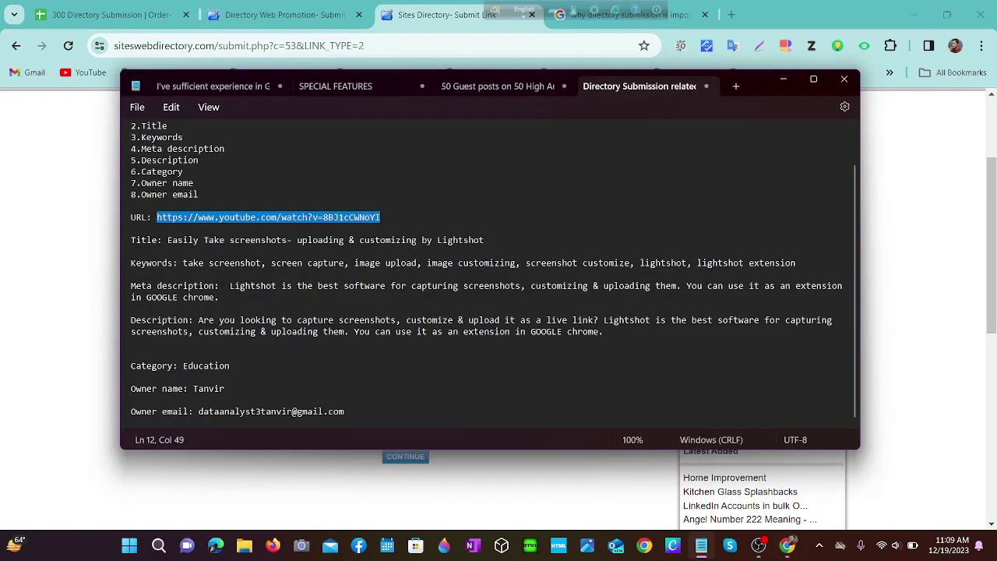
right_click(386, 224)
click(421, 285)
click(102, 309)
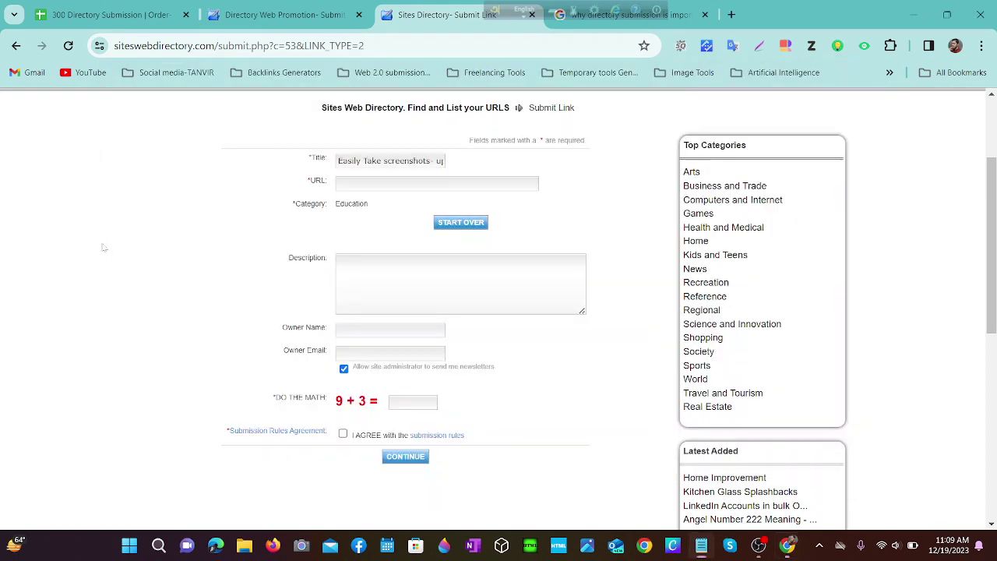
click(417, 185)
right_click(413, 189)
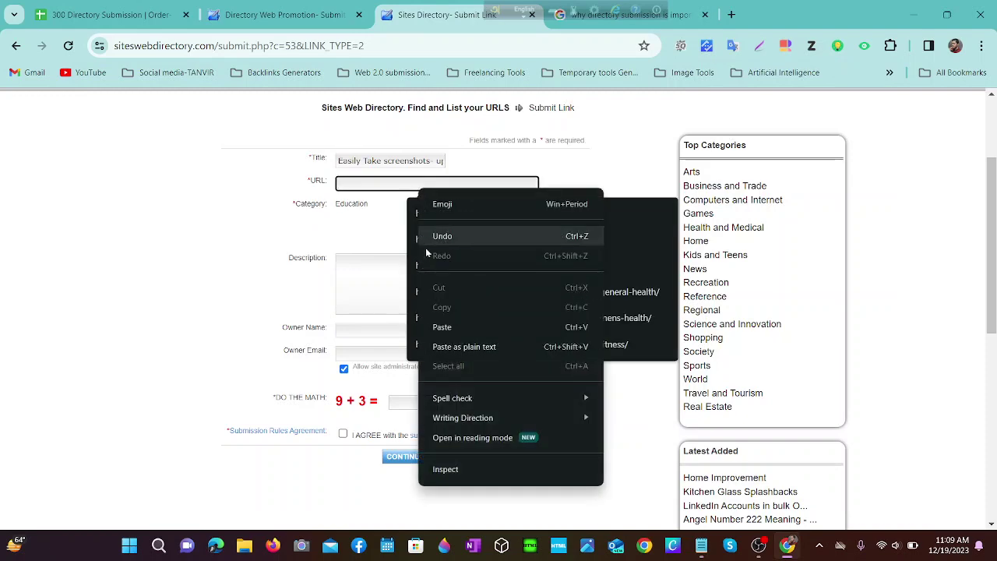
click(447, 324)
Step: Copy the full Description paragraph about Lightshot from the Notepad notes into the form's Description field
click(481, 300)
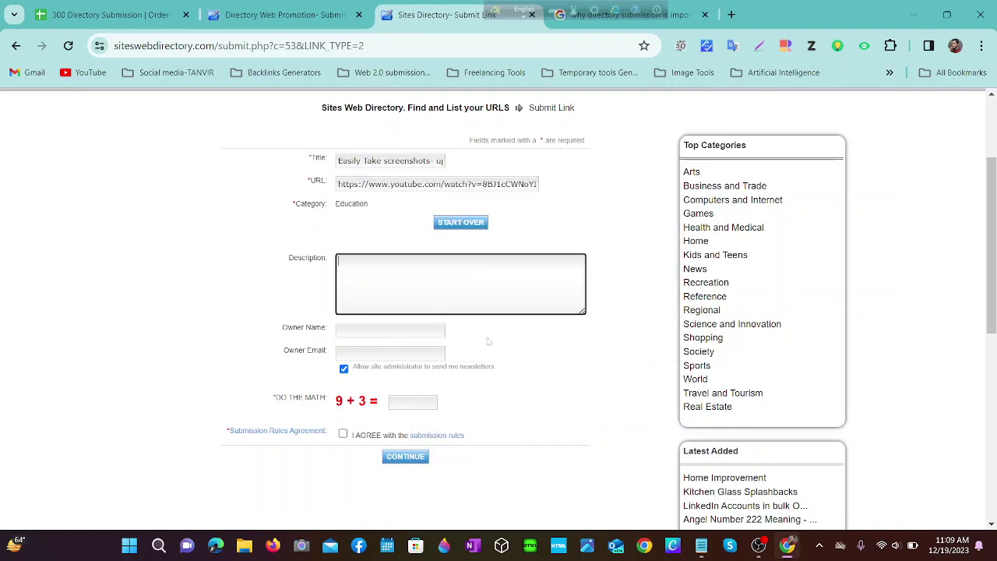
click(701, 545)
drag(198, 319, 272, 331)
click(273, 331)
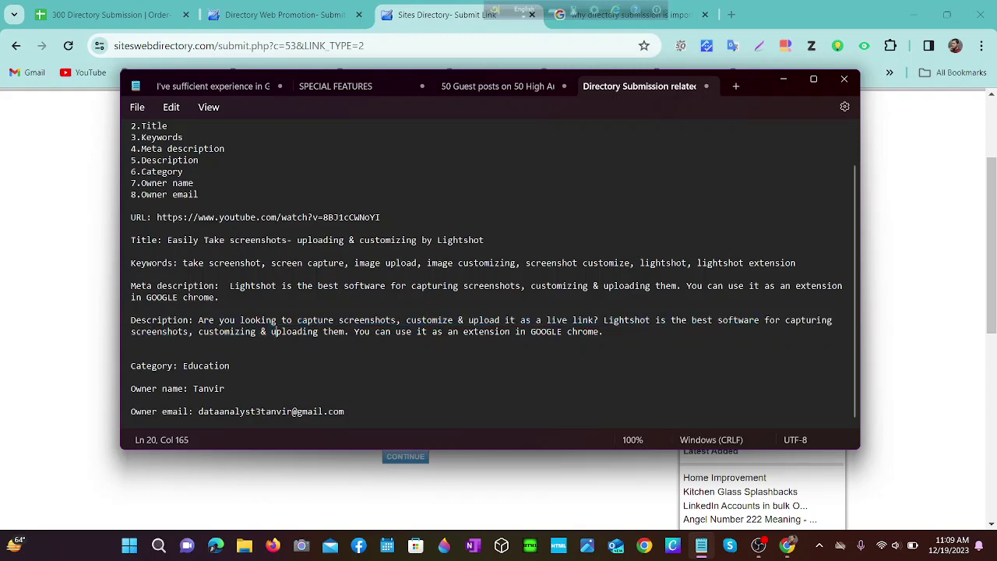
drag(193, 319, 132, 353)
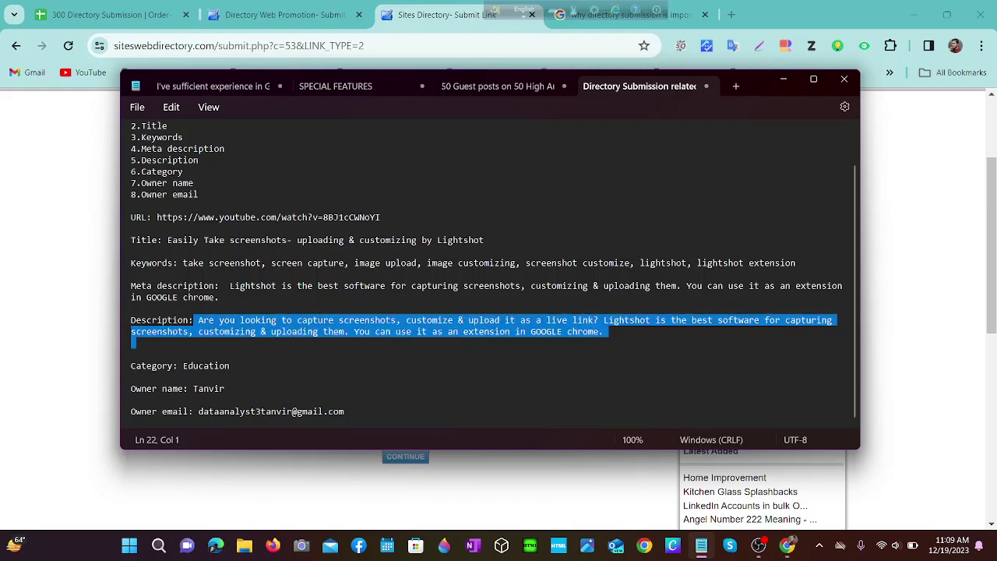
right_click(559, 322)
click(572, 122)
click(67, 229)
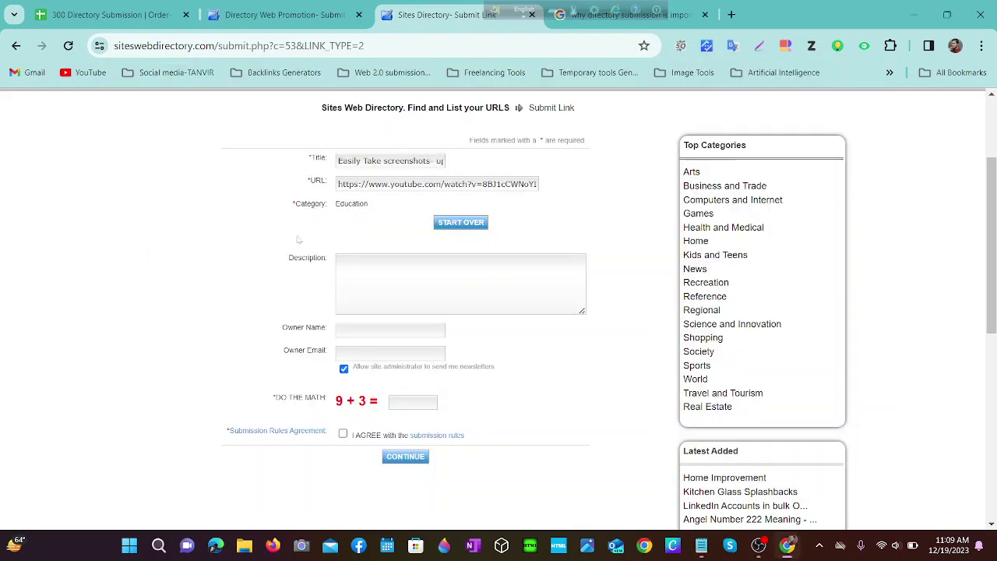
right_click(376, 266)
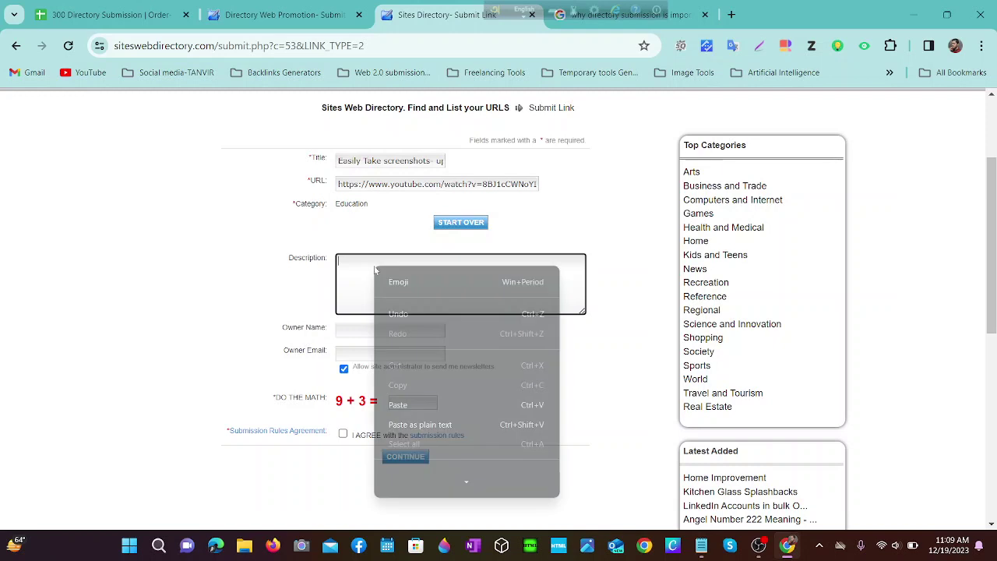
click(416, 403)
Step: Fill in the owner's name and owner's e-mail from the saved autofill suggestions
click(389, 330)
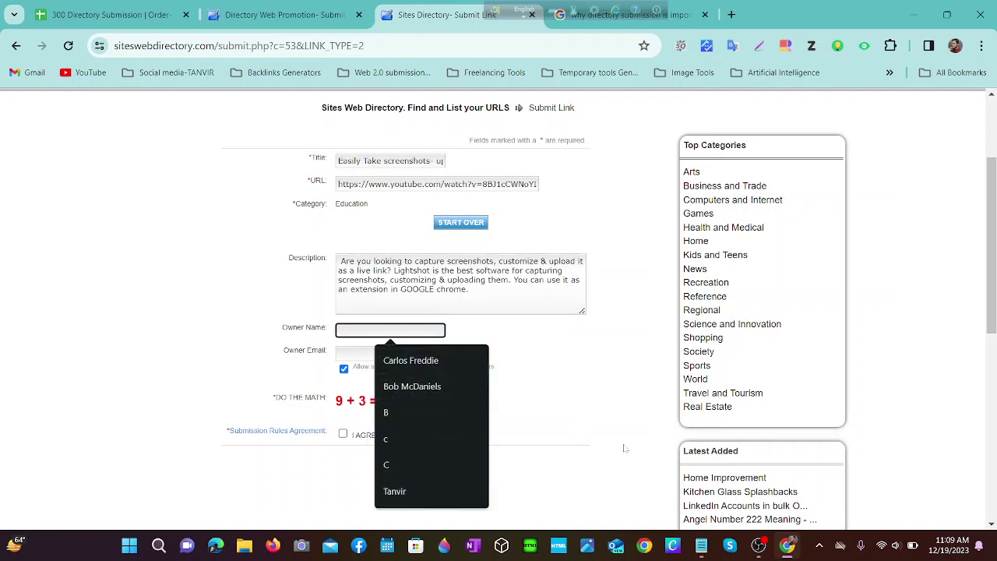
click(447, 492)
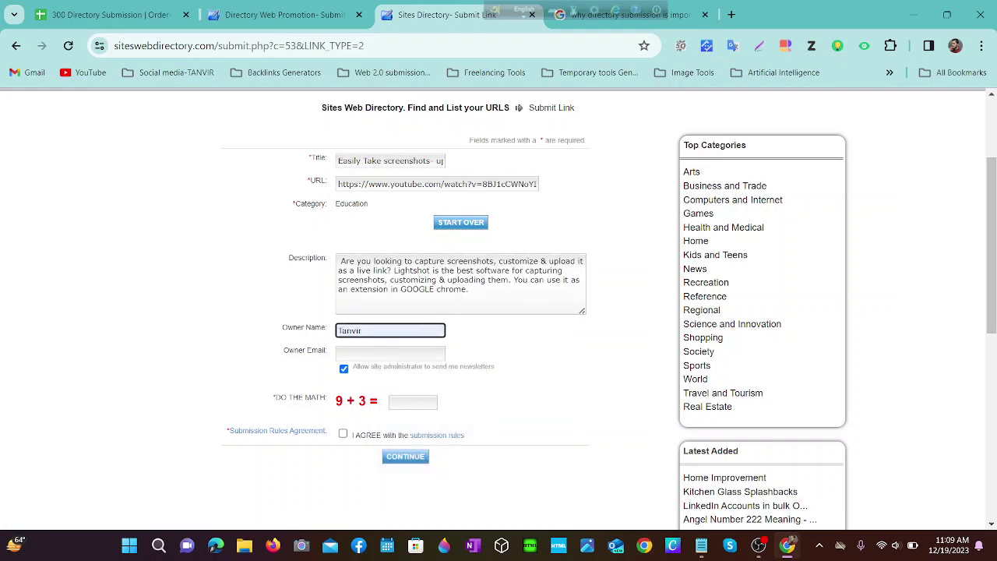
click(389, 353)
click(411, 433)
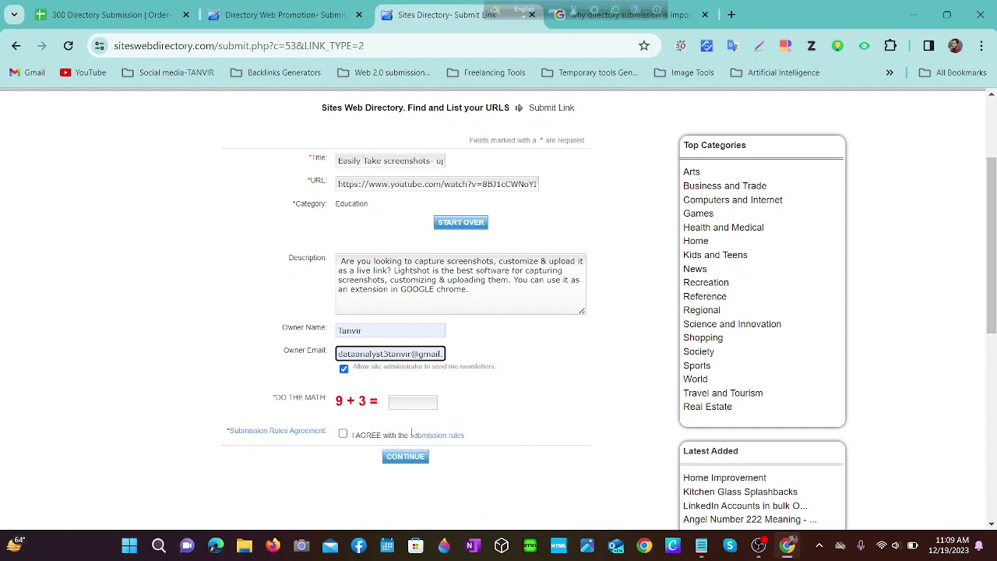
Step: Answer the math question with 12, agree to the submission rules and submit the link to siteswebdirectory.com
scroll(346, 342, down, 1)
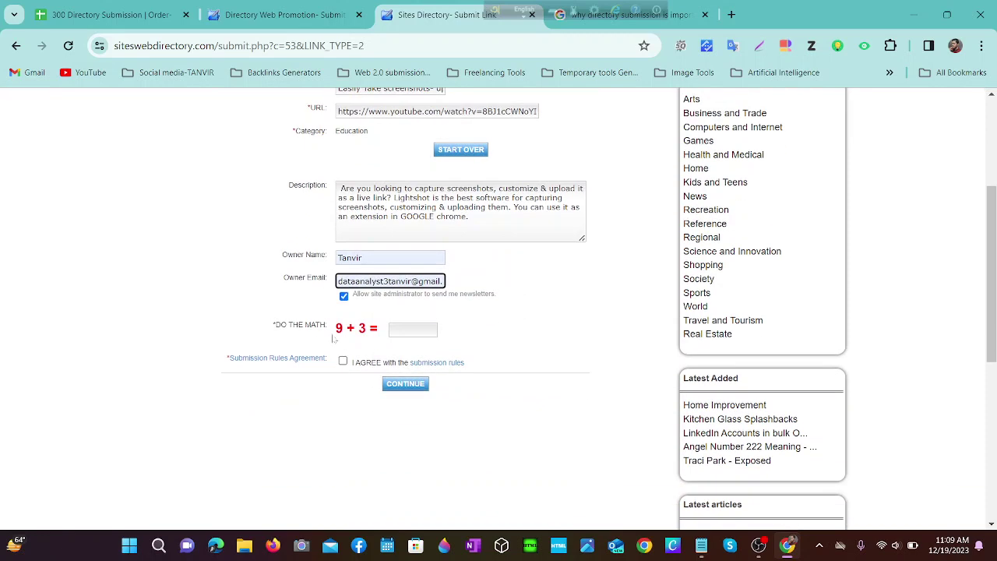
click(391, 335)
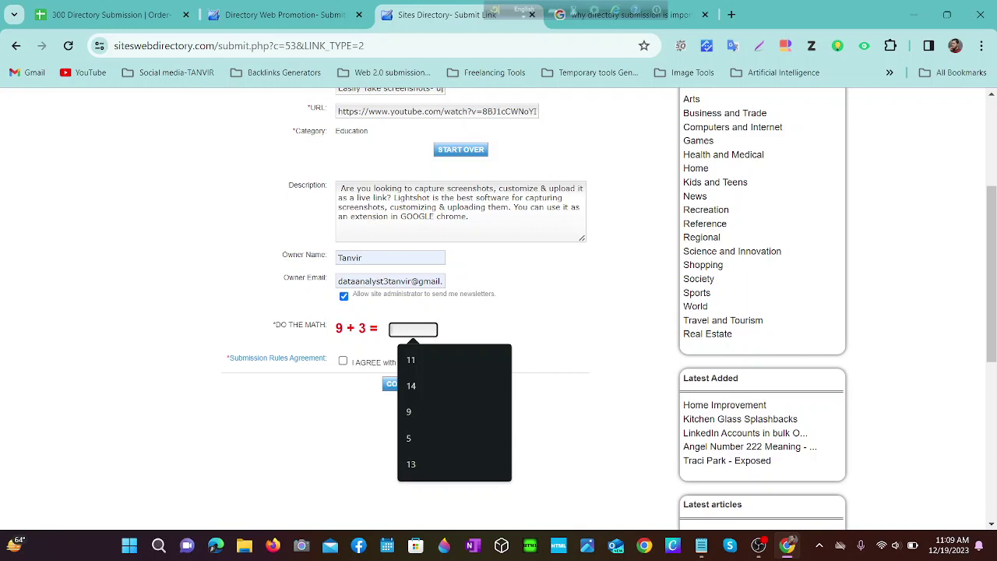
text(12)
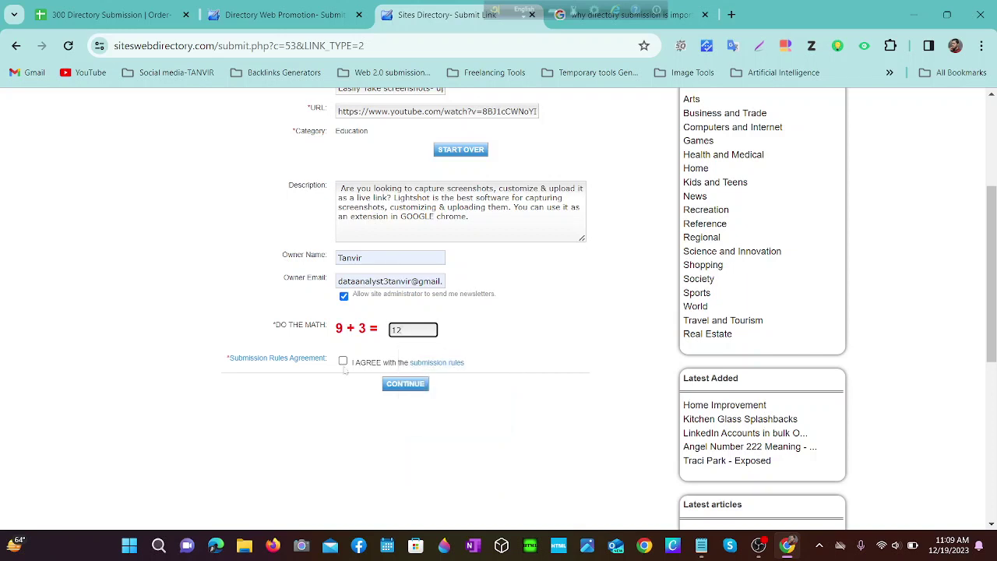
click(342, 360)
scroll(401, 401, up, 2)
scroll(401, 401, down, 2)
click(404, 386)
Step: Review the submission status on both directory sites and look through the directory list in the 300 Directory Submission spreadsheet
scroll(102, 320, up, 1)
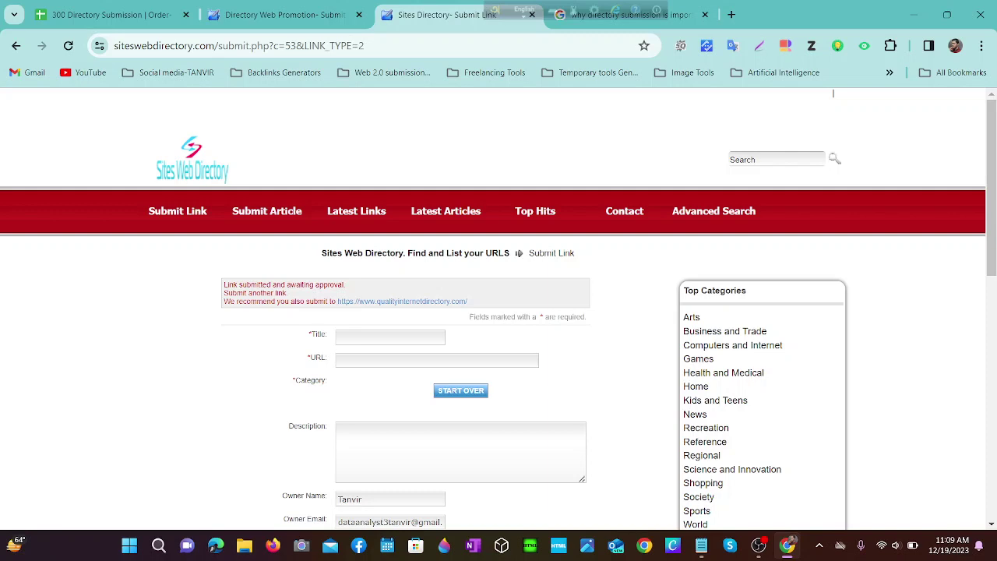
scroll(257, 308, down, 4)
scroll(257, 308, up, 4)
click(348, 17)
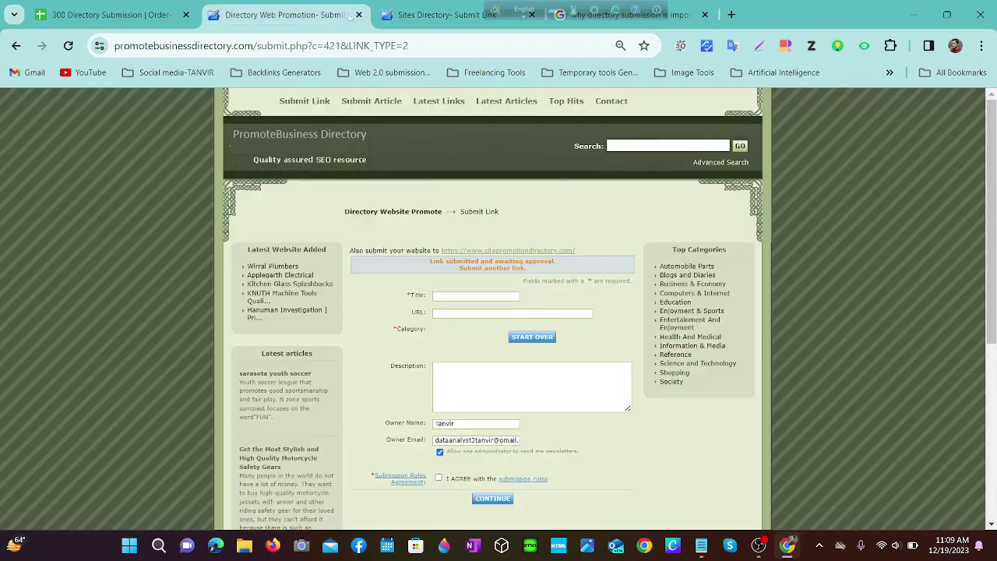
click(403, 25)
click(312, 17)
click(413, 17)
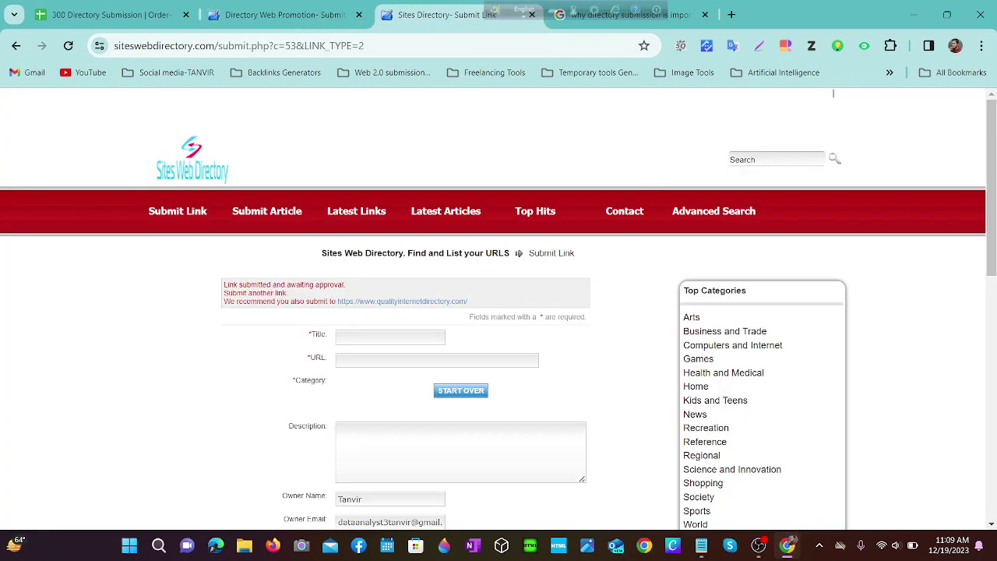
click(135, 17)
scroll(292, 310, down, 3)
scroll(233, 315, up, 3)
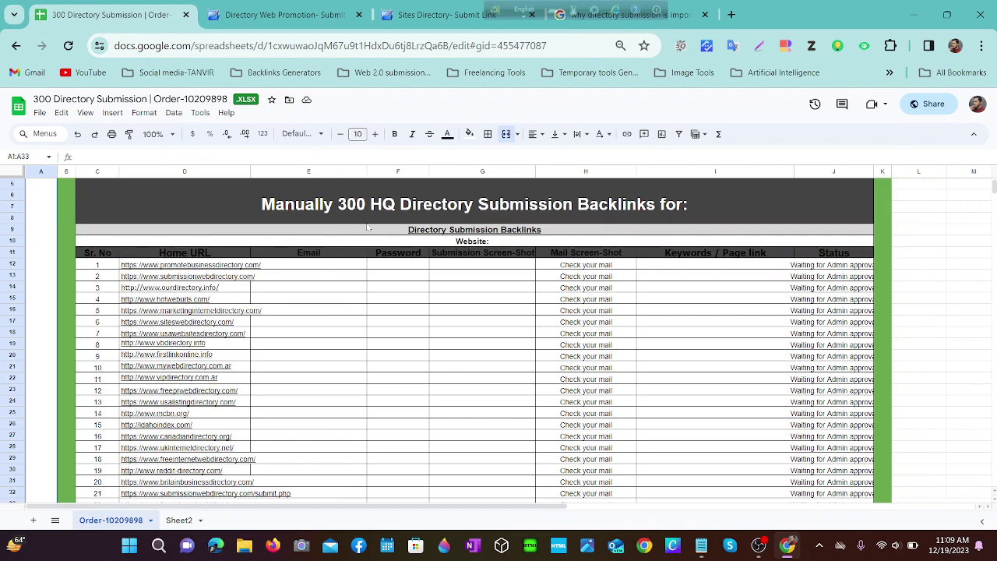
scroll(355, 268, down, 5)
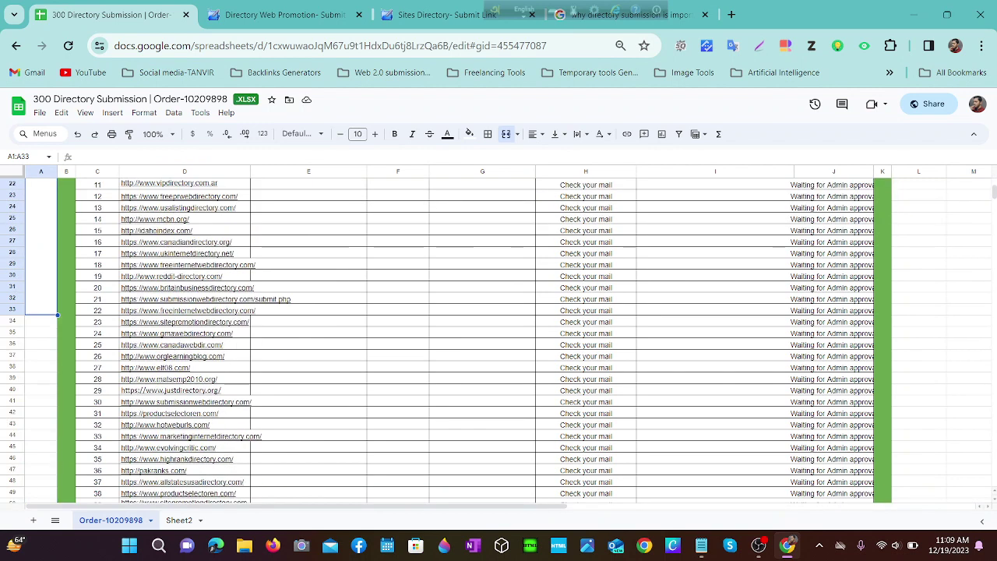
click(675, 17)
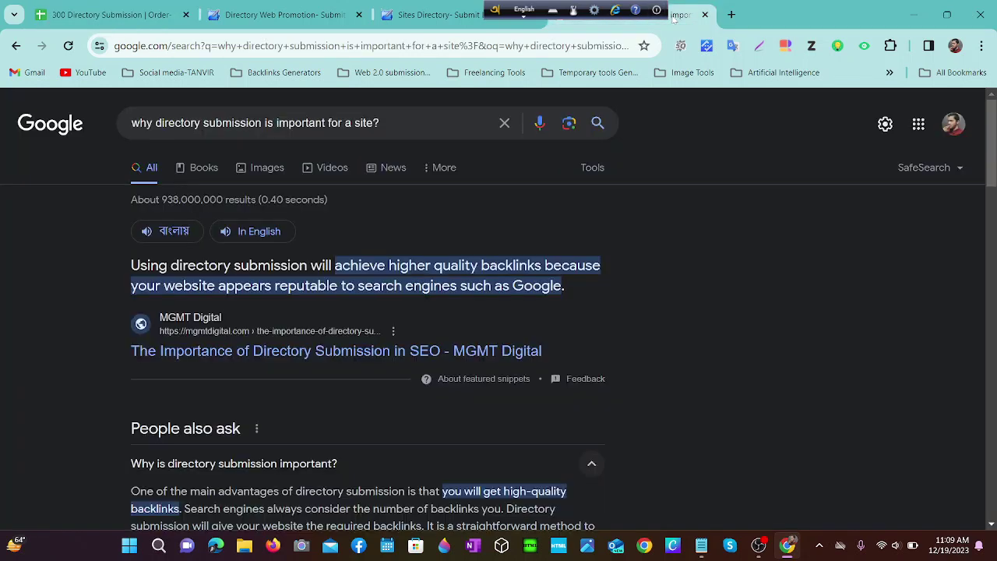
click(946, 15)
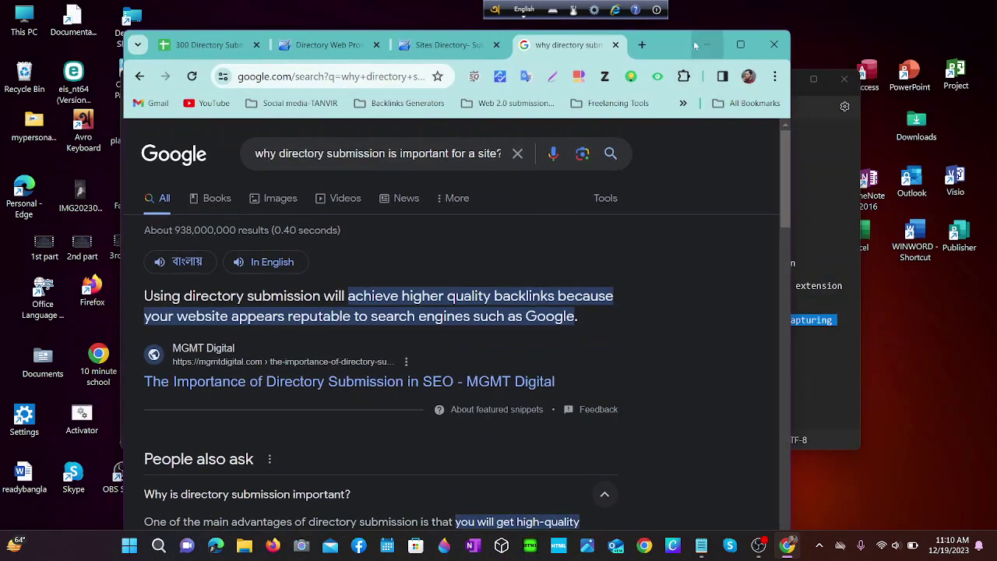
drag(668, 43, 640, 69)
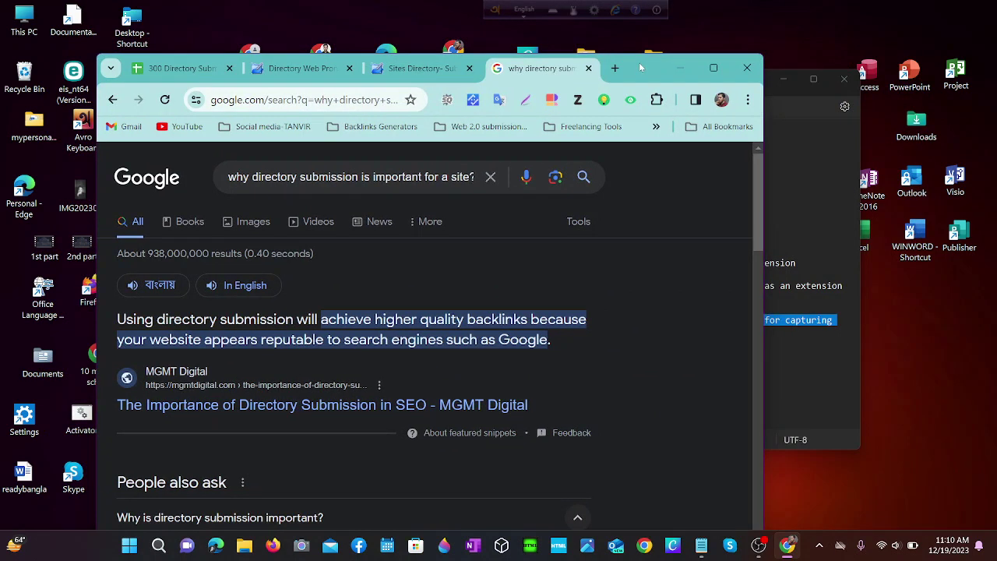
click(760, 545)
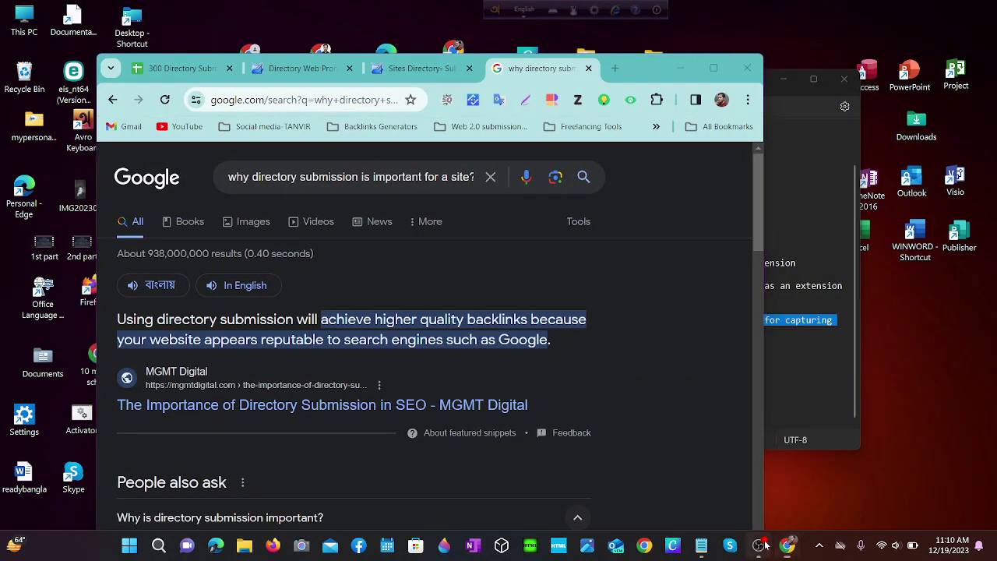